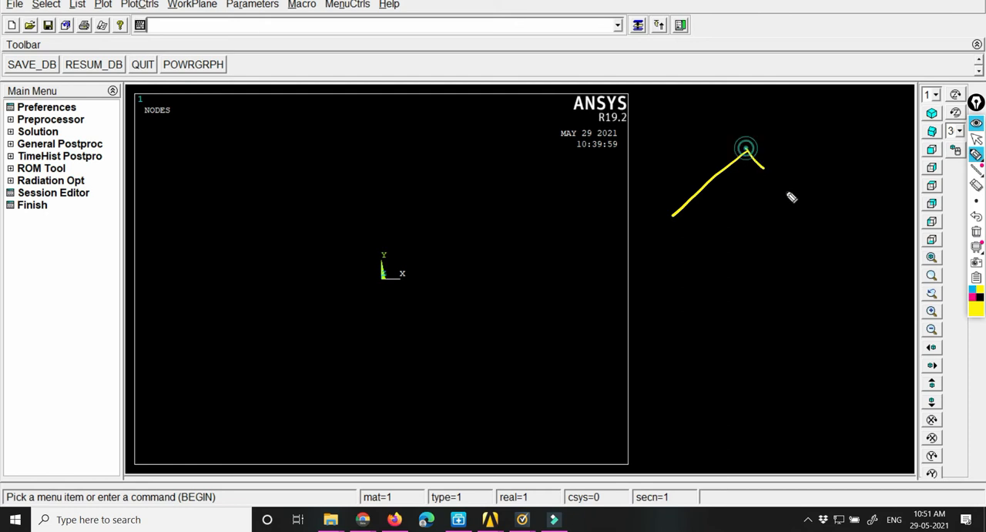
{"action": "mouse_move", "coordinate": [747, 151]}
{"action": "left_mouse_down"}
{"action": "mouse_move", "coordinate": [865, 158]}
{"action": "mouse_move", "coordinate": [813, 221]}
{"action": "left_mouse_up"}
Step: Sketch a truss beside the model window with diagonals, a top chord and a full-length bottom chord
{"action": "left_click_drag", "start_coordinate": [866, 158], "coordinate": [909, 225]}
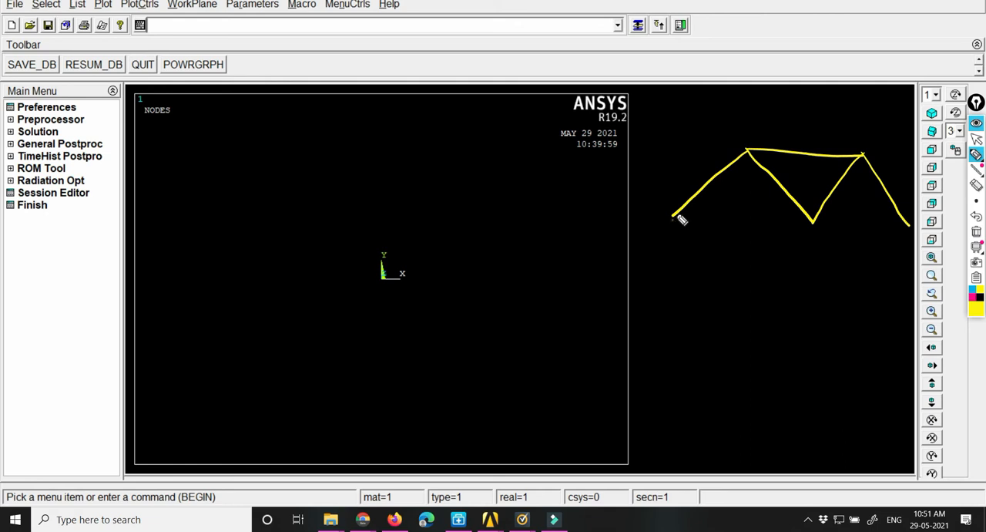
{"action": "left_click_drag", "start_coordinate": [667, 225], "coordinate": [908, 231]}
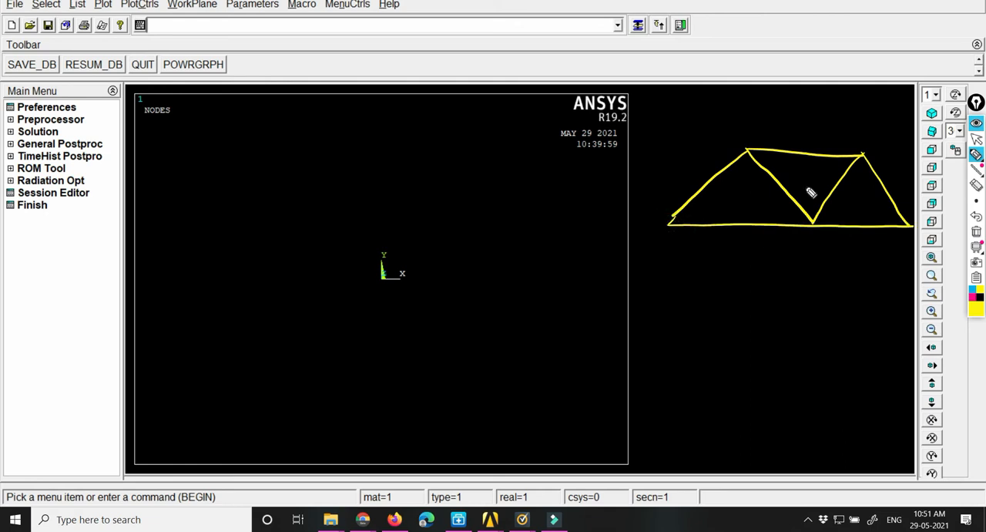
Step: Annotate the truss sketch with two 3 m bottom spans and a 4 m height
{"action": "left_click_drag", "start_coordinate": [665, 233], "coordinate": [661, 247]}
{"action": "mouse_move", "coordinate": [658, 245]}
{"action": "left_mouse_down"}
{"action": "mouse_move", "coordinate": [696, 245]}
{"action": "mouse_move", "coordinate": [711, 260]}
{"action": "mouse_move", "coordinate": [918, 244]}
{"action": "left_mouse_up"}
{"action": "mouse_move", "coordinate": [629, 142]}
{"action": "left_mouse_down"}
{"action": "mouse_move", "coordinate": [653, 142]}
{"action": "mouse_move", "coordinate": [639, 220]}
{"action": "left_mouse_up"}
{"action": "left_click_drag", "start_coordinate": [604, 171], "coordinate": [611, 183]}
{"action": "mouse_move", "coordinate": [608, 174]}
{"action": "left_mouse_down"}
{"action": "mouse_move", "coordinate": [607, 190]}
{"action": "mouse_move", "coordinate": [628, 184]}
{"action": "left_mouse_up"}
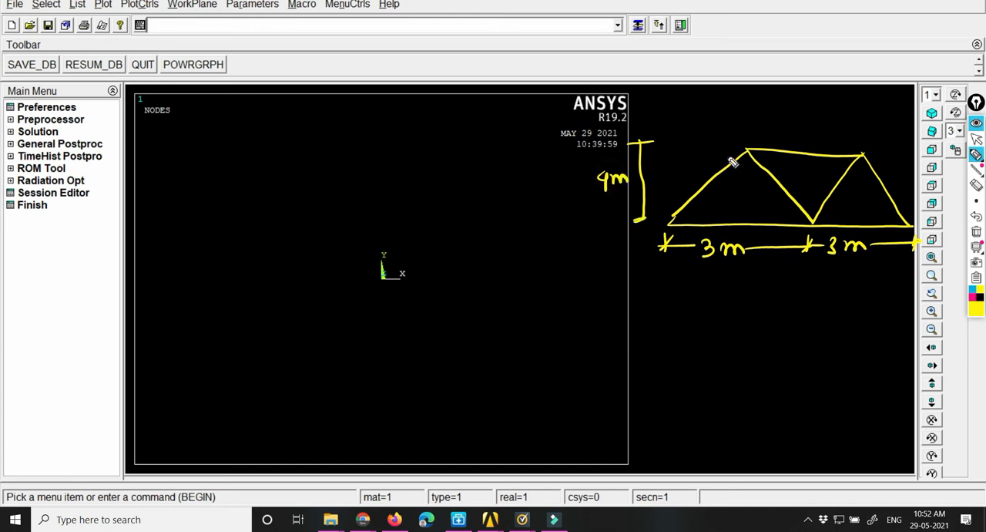
Step: Number the joints in pink: 1, 2 and 3 along the bottom chord, 4 and 5 on the top chord
{"action": "left_click", "coordinate": [974, 300]}
{"action": "left_click_drag", "start_coordinate": [657, 201], "coordinate": [659, 197]}
{"action": "left_click_drag", "start_coordinate": [656, 202], "coordinate": [659, 213]}
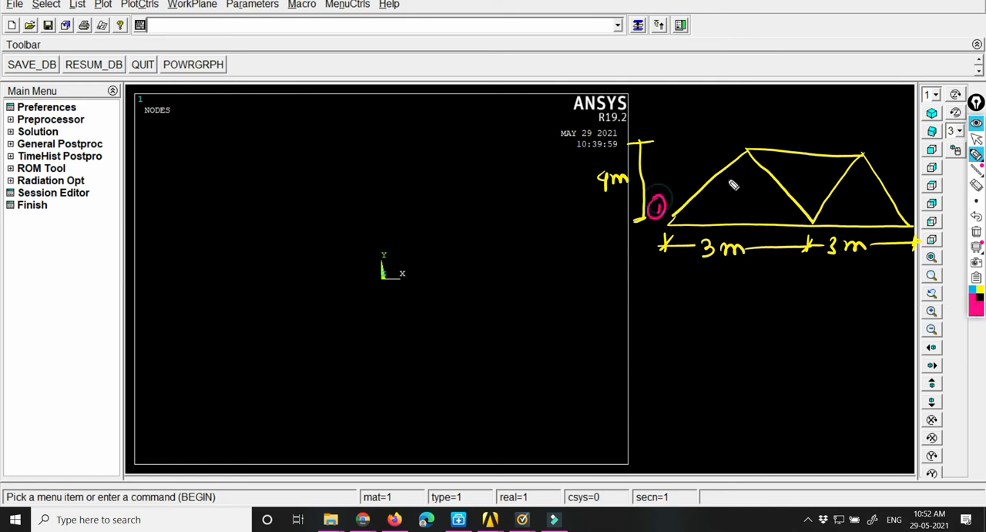
{"action": "mouse_move", "coordinate": [770, 208]}
{"action": "left_mouse_down"}
{"action": "mouse_move", "coordinate": [781, 216]}
{"action": "mouse_move", "coordinate": [781, 203]}
{"action": "left_mouse_up"}
{"action": "mouse_move", "coordinate": [883, 204]}
{"action": "left_mouse_down"}
{"action": "mouse_move", "coordinate": [883, 221]}
{"action": "mouse_move", "coordinate": [891, 205]}
{"action": "left_mouse_up"}
{"action": "left_click_drag", "start_coordinate": [728, 122], "coordinate": [731, 131]}
{"action": "left_click_drag", "start_coordinate": [869, 127], "coordinate": [871, 144]}
{"action": "left_click_drag", "start_coordinate": [865, 125], "coordinate": [861, 129]}
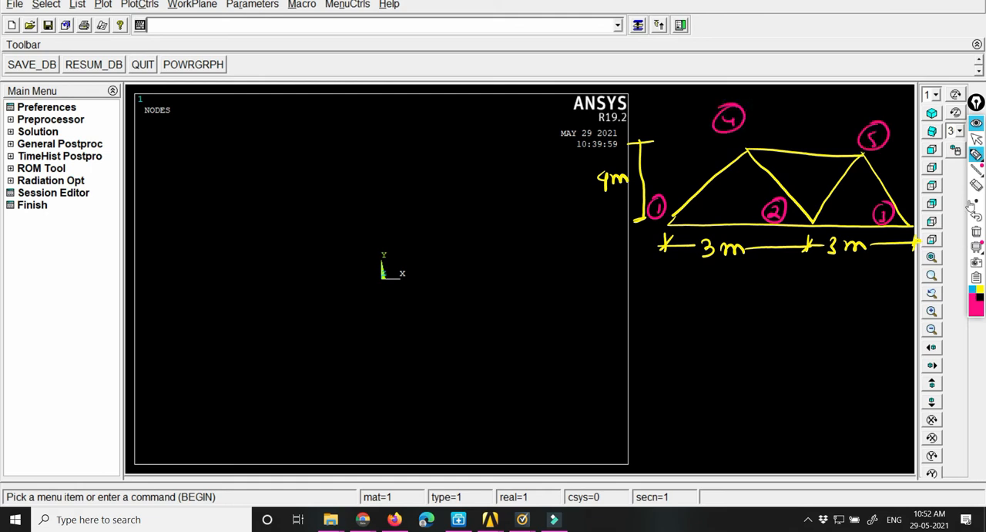
Step: Draw blue downward load arrows labelled 100 kN at top joints 4 and 5
{"action": "left_click", "coordinate": [976, 308]}
{"action": "mouse_move", "coordinate": [755, 106]}
{"action": "left_mouse_down"}
{"action": "mouse_move", "coordinate": [749, 143]}
{"action": "mouse_move", "coordinate": [757, 132]}
{"action": "left_mouse_up"}
{"action": "mouse_move", "coordinate": [769, 92]}
{"action": "left_mouse_down"}
{"action": "mouse_move", "coordinate": [769, 103]}
{"action": "mouse_move", "coordinate": [790, 94]}
{"action": "left_mouse_up"}
{"action": "mouse_move", "coordinate": [854, 108]}
{"action": "left_mouse_down"}
{"action": "mouse_move", "coordinate": [856, 154]}
{"action": "mouse_move", "coordinate": [864, 103]}
{"action": "left_mouse_up"}
{"action": "left_click_drag", "start_coordinate": [872, 94], "coordinate": [881, 95]}
{"action": "mouse_move", "coordinate": [889, 91]}
{"action": "left_mouse_down"}
{"action": "mouse_move", "coordinate": [888, 101]}
{"action": "mouse_move", "coordinate": [904, 91]}
{"action": "left_mouse_up"}
{"action": "mouse_move", "coordinate": [808, 87]}
{"action": "left_mouse_down"}
{"action": "mouse_move", "coordinate": [814, 98]}
{"action": "mouse_move", "coordinate": [825, 86]}
{"action": "left_mouse_up"}
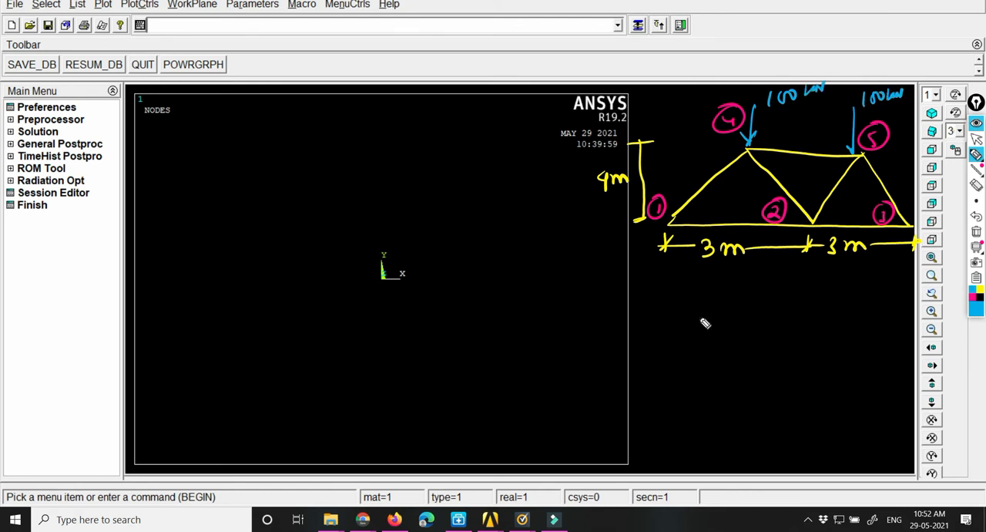
Step: Write A = 0.01×0.01 m and E = 2×10^11 N/m² below the truss, erasing the wrong part of the area unit
{"action": "mouse_move", "coordinate": [709, 294]}
{"action": "left_mouse_down"}
{"action": "mouse_move", "coordinate": [732, 294]}
{"action": "mouse_move", "coordinate": [729, 286]}
{"action": "left_mouse_up"}
{"action": "left_click_drag", "start_coordinate": [740, 285], "coordinate": [753, 291]}
{"action": "left_click_drag", "start_coordinate": [778, 286], "coordinate": [919, 271]}
{"action": "mouse_move", "coordinate": [729, 310]}
{"action": "left_mouse_down"}
{"action": "mouse_move", "coordinate": [743, 326]}
{"action": "mouse_move", "coordinate": [768, 315]}
{"action": "mouse_move", "coordinate": [797, 326]}
{"action": "mouse_move", "coordinate": [919, 306]}
{"action": "left_mouse_up"}
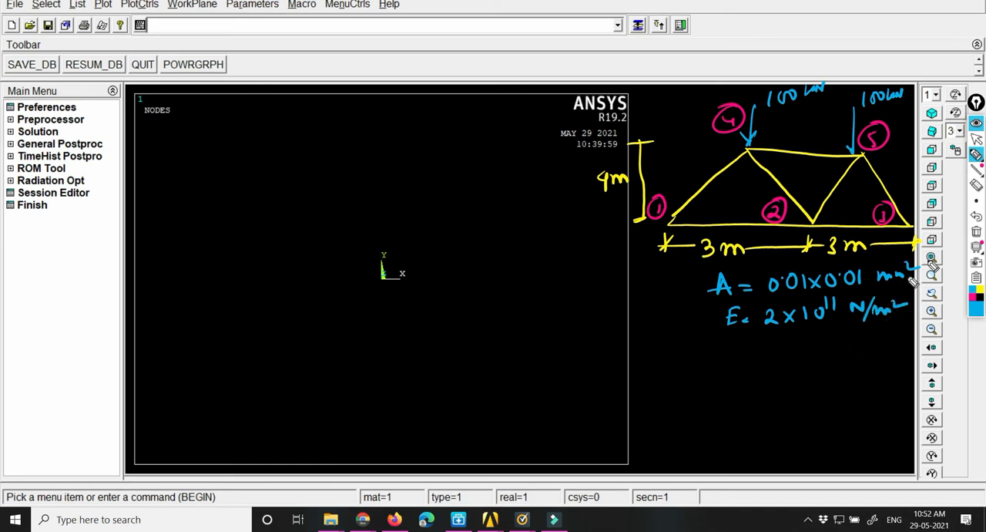
{"action": "left_click", "coordinate": [976, 186]}
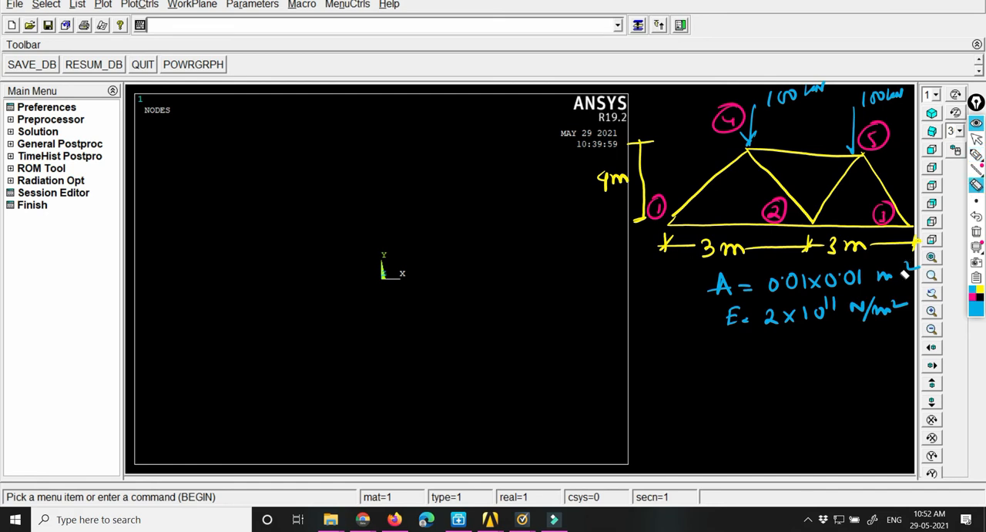
Step: Draw labelled x and y axes with the note "(2D truss)" below the truss, and a pair of axis arrows at joint 1
{"action": "left_click", "coordinate": [977, 154]}
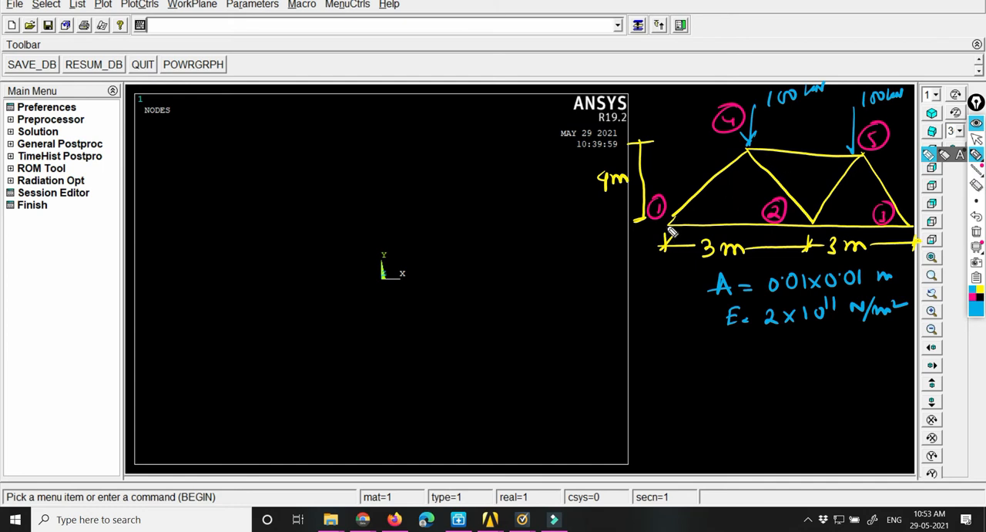
{"action": "mouse_move", "coordinate": [673, 375]}
{"action": "left_mouse_down"}
{"action": "mouse_move", "coordinate": [730, 377]}
{"action": "mouse_move", "coordinate": [681, 339]}
{"action": "left_mouse_up"}
{"action": "mouse_move", "coordinate": [736, 366]}
{"action": "left_mouse_down"}
{"action": "mouse_move", "coordinate": [747, 379]}
{"action": "mouse_move", "coordinate": [737, 379]}
{"action": "left_mouse_up"}
{"action": "left_click_drag", "start_coordinate": [679, 315], "coordinate": [681, 330]}
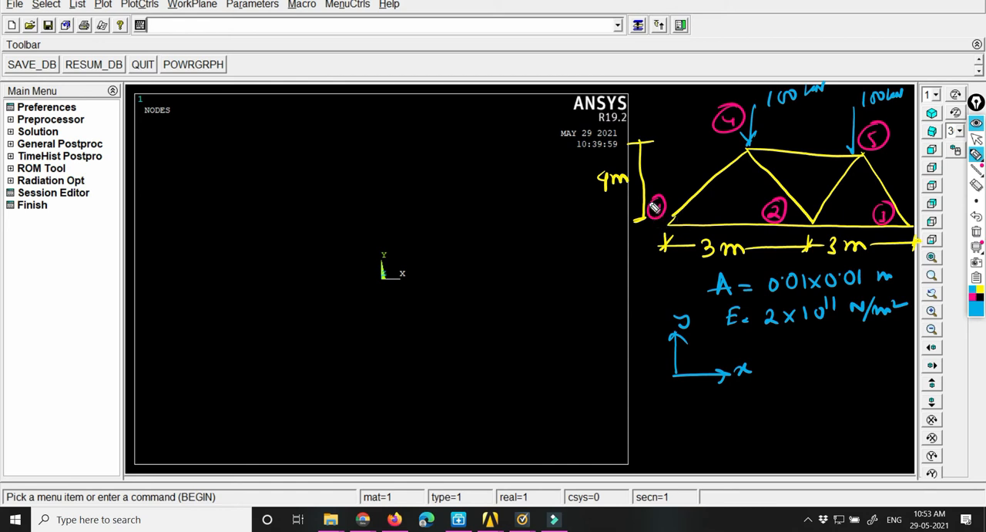
{"action": "mouse_move", "coordinate": [767, 378]}
{"action": "left_mouse_down"}
{"action": "mouse_move", "coordinate": [786, 392]}
{"action": "mouse_move", "coordinate": [820, 376]}
{"action": "left_mouse_up"}
{"action": "left_click_drag", "start_coordinate": [811, 370], "coordinate": [814, 391]}
{"action": "mouse_move", "coordinate": [821, 380]}
{"action": "left_mouse_down"}
{"action": "mouse_move", "coordinate": [826, 391]}
{"action": "mouse_move", "coordinate": [854, 385]}
{"action": "mouse_move", "coordinate": [868, 398]}
{"action": "left_mouse_up"}
{"action": "left_click_drag", "start_coordinate": [783, 362], "coordinate": [781, 402]}
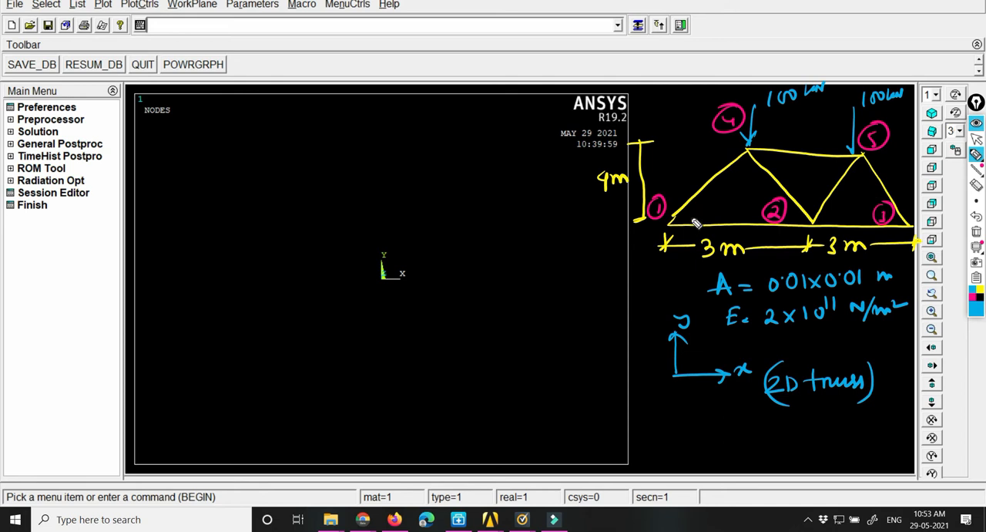
{"action": "mouse_move", "coordinate": [684, 217]}
{"action": "left_mouse_down"}
{"action": "mouse_move", "coordinate": [721, 217]}
{"action": "mouse_move", "coordinate": [681, 188]}
{"action": "mouse_move", "coordinate": [681, 170]}
{"action": "mouse_move", "coordinate": [692, 180]}
{"action": "left_mouse_up"}
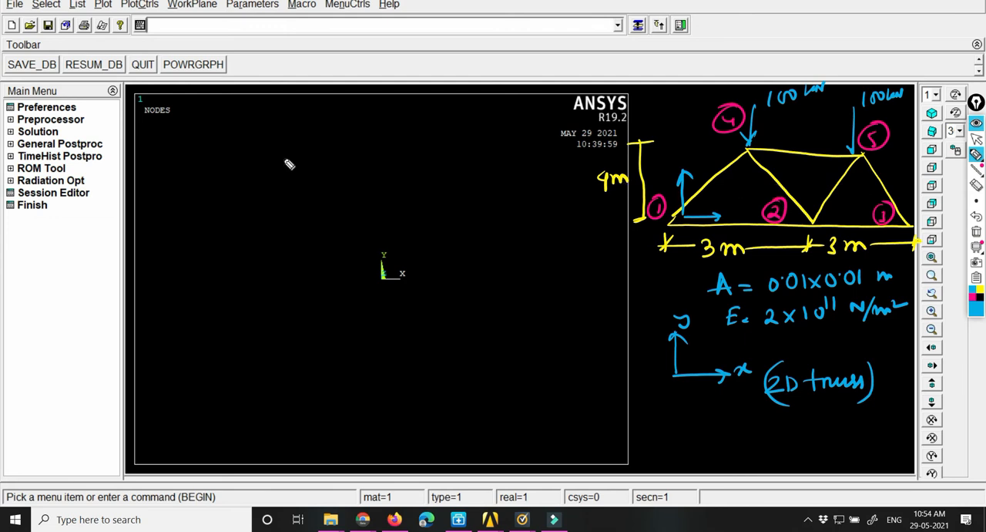
Step: Sketch a rectangular member in the model window, note BM and SF above it, and label it "Beam" underneath
{"action": "mouse_move", "coordinate": [284, 160]}
{"action": "left_mouse_down"}
{"action": "mouse_move", "coordinate": [420, 152]}
{"action": "mouse_move", "coordinate": [303, 183]}
{"action": "mouse_move", "coordinate": [434, 186]}
{"action": "left_mouse_up"}
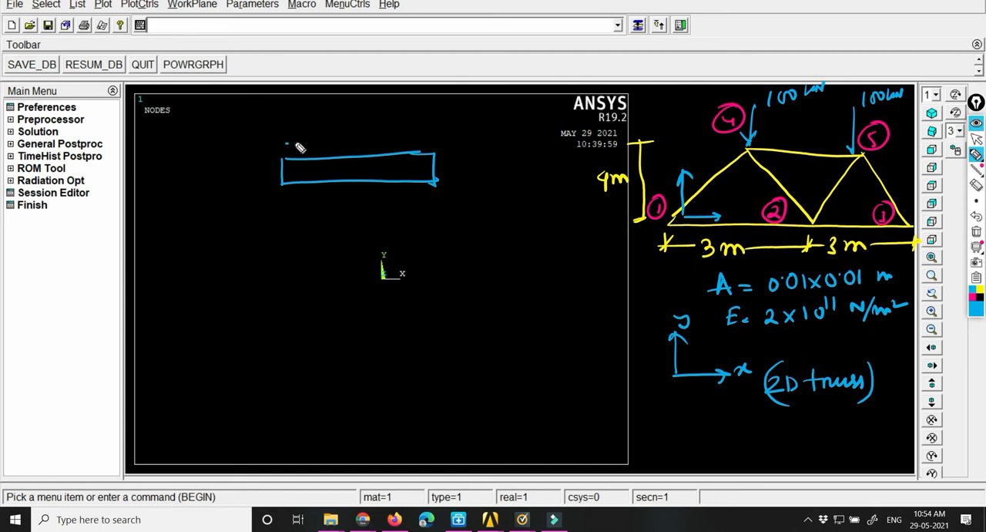
{"action": "mouse_move", "coordinate": [286, 128]}
{"action": "left_mouse_down"}
{"action": "mouse_move", "coordinate": [288, 143]}
{"action": "mouse_move", "coordinate": [310, 149]}
{"action": "left_mouse_up"}
{"action": "mouse_move", "coordinate": [329, 127]}
{"action": "left_mouse_down"}
{"action": "mouse_move", "coordinate": [321, 138]}
{"action": "mouse_move", "coordinate": [338, 140]}
{"action": "left_mouse_up"}
{"action": "left_click_drag", "start_coordinate": [337, 122], "coordinate": [344, 120]}
{"action": "left_click_drag", "start_coordinate": [338, 131], "coordinate": [344, 143]}
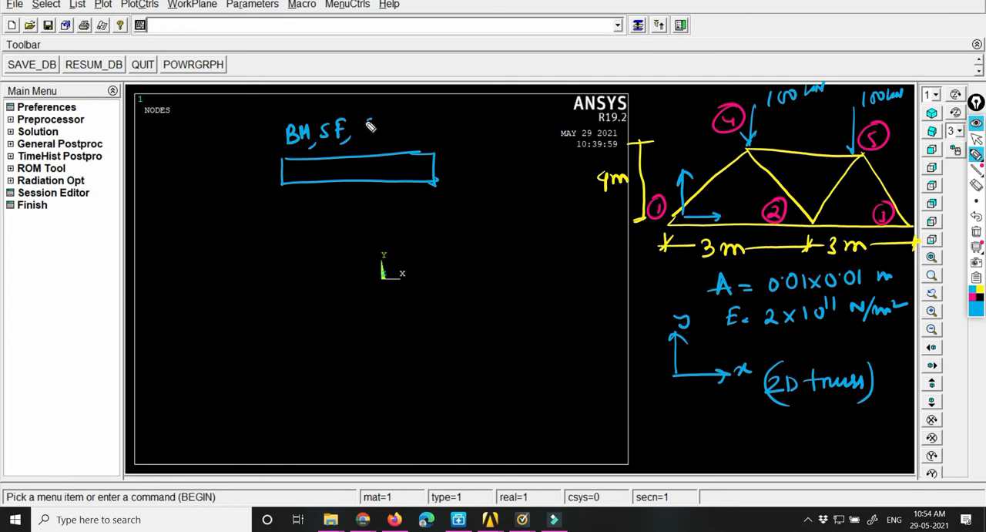
{"action": "left_click_drag", "start_coordinate": [270, 159], "coordinate": [359, 144]}
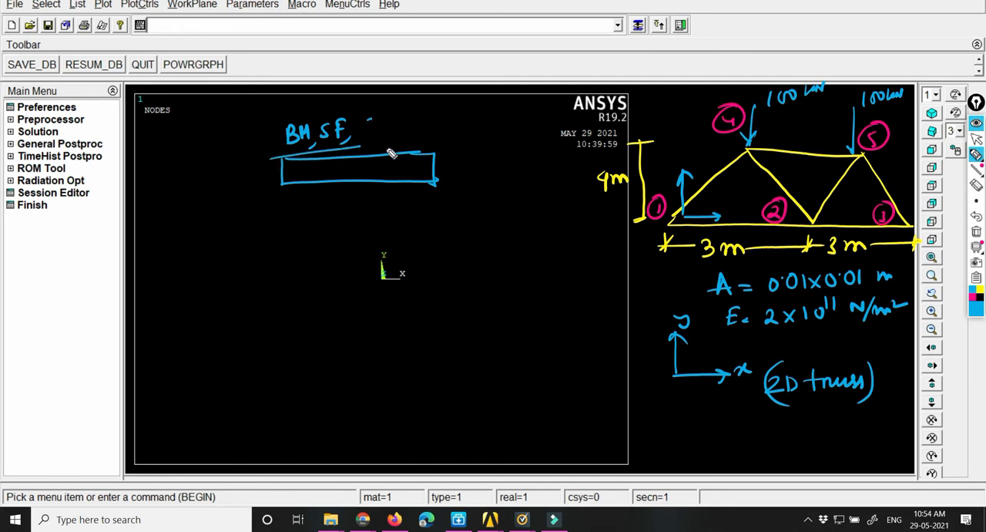
{"action": "mouse_move", "coordinate": [338, 194]}
{"action": "left_mouse_down"}
{"action": "mouse_move", "coordinate": [403, 213]}
{"action": "mouse_move", "coordinate": [322, 228]}
{"action": "left_mouse_up"}
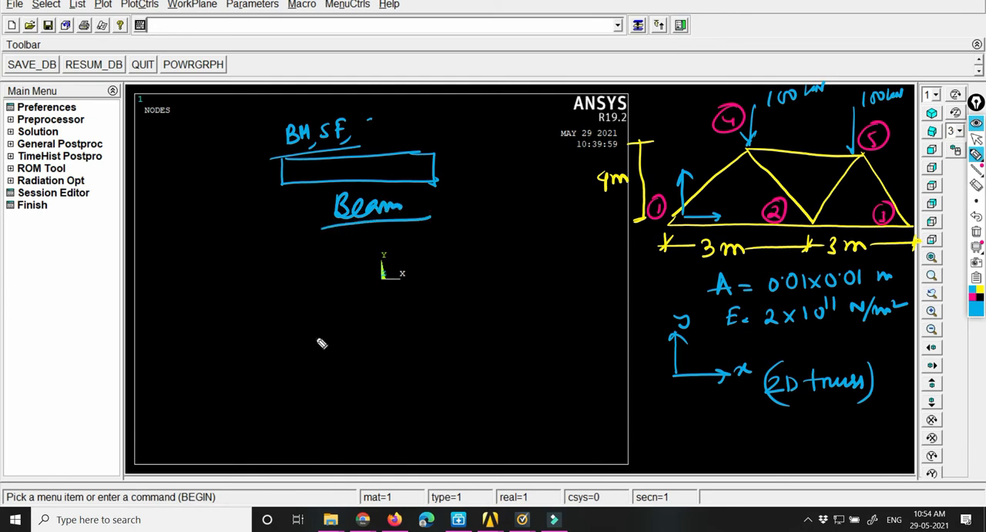
Step: Write a boxed, underlined note "link (Axial Forces)" below the beam sketch and add "Axial" to the beam's force list
{"action": "mouse_move", "coordinate": [286, 348]}
{"action": "left_mouse_down"}
{"action": "mouse_move", "coordinate": [350, 328]}
{"action": "mouse_move", "coordinate": [362, 339]}
{"action": "left_mouse_up"}
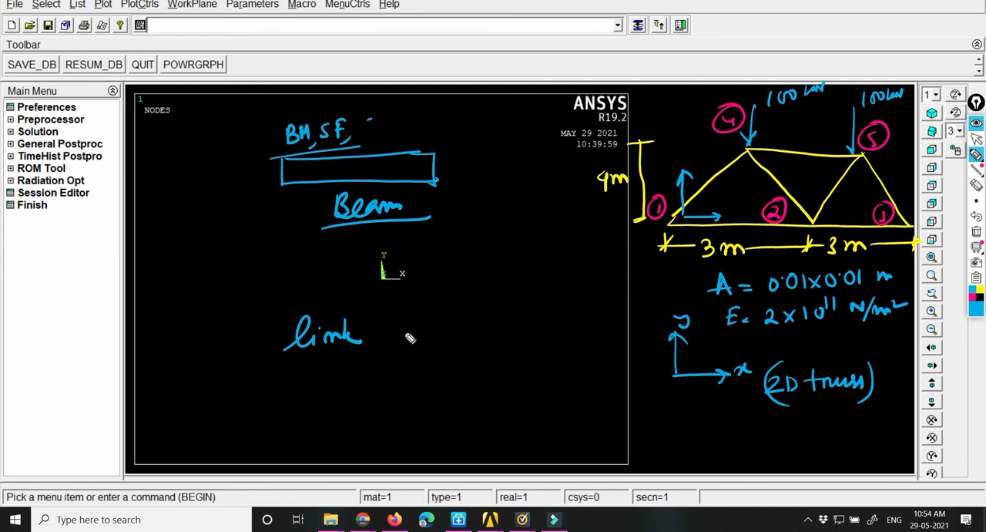
{"action": "mouse_move", "coordinate": [416, 306]}
{"action": "left_mouse_down"}
{"action": "mouse_move", "coordinate": [400, 347]}
{"action": "mouse_move", "coordinate": [434, 326]}
{"action": "mouse_move", "coordinate": [469, 331]}
{"action": "left_mouse_up"}
{"action": "mouse_move", "coordinate": [368, 117]}
{"action": "left_mouse_down"}
{"action": "mouse_move", "coordinate": [379, 139]}
{"action": "mouse_move", "coordinate": [383, 123]}
{"action": "mouse_move", "coordinate": [387, 134]}
{"action": "left_mouse_up"}
{"action": "left_click_drag", "start_coordinate": [386, 122], "coordinate": [375, 136]}
{"action": "left_click_drag", "start_coordinate": [391, 122], "coordinate": [405, 129]}
{"action": "left_click_drag", "start_coordinate": [409, 108], "coordinate": [410, 133]}
{"action": "mouse_move", "coordinate": [489, 305]}
{"action": "left_mouse_down"}
{"action": "mouse_move", "coordinate": [488, 332]}
{"action": "mouse_move", "coordinate": [506, 305]}
{"action": "left_mouse_up"}
{"action": "left_click_drag", "start_coordinate": [484, 319], "coordinate": [497, 317]}
{"action": "mouse_move", "coordinate": [498, 316]}
{"action": "left_mouse_down"}
{"action": "mouse_move", "coordinate": [540, 316]}
{"action": "mouse_move", "coordinate": [544, 326]}
{"action": "left_mouse_up"}
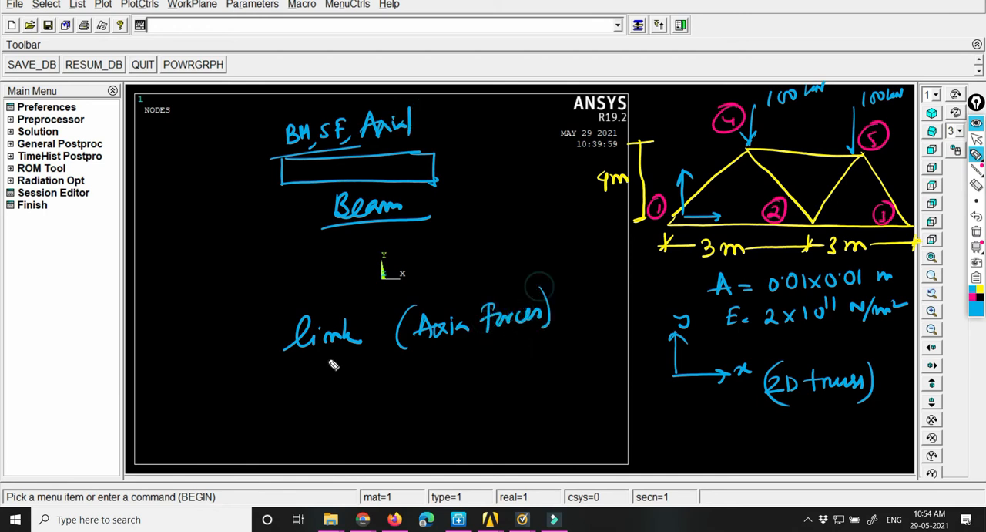
{"action": "mouse_move", "coordinate": [282, 359]}
{"action": "left_mouse_down"}
{"action": "mouse_move", "coordinate": [559, 346]}
{"action": "mouse_move", "coordinate": [564, 288]}
{"action": "mouse_move", "coordinate": [301, 309]}
{"action": "mouse_move", "coordinate": [282, 359]}
{"action": "left_mouse_up"}
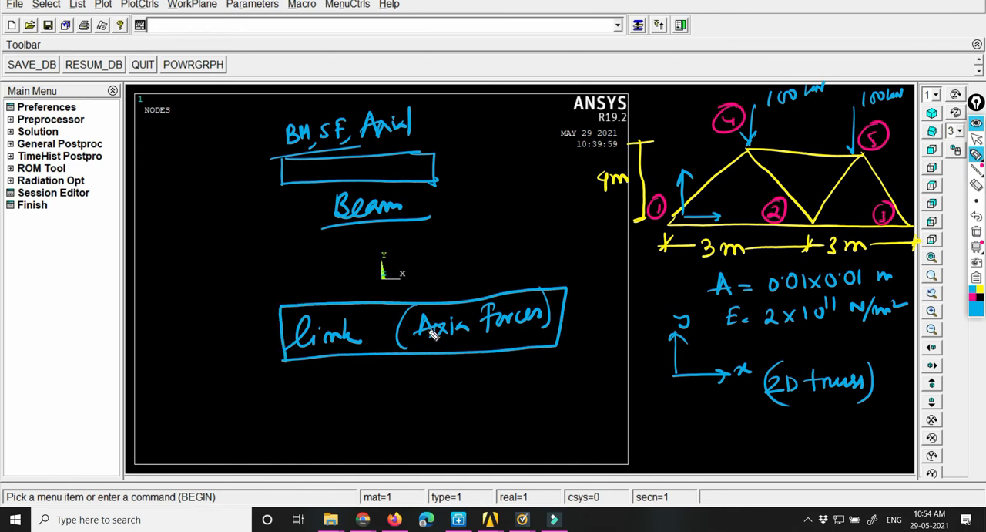
{"action": "left_click_drag", "start_coordinate": [466, 302], "coordinate": [463, 331]}
{"action": "left_click_drag", "start_coordinate": [295, 377], "coordinate": [310, 371]}
{"action": "left_click_drag", "start_coordinate": [298, 380], "coordinate": [312, 374]}
Step: Erase the beam sketch and the link notes from the model window
{"action": "left_click", "coordinate": [977, 187]}
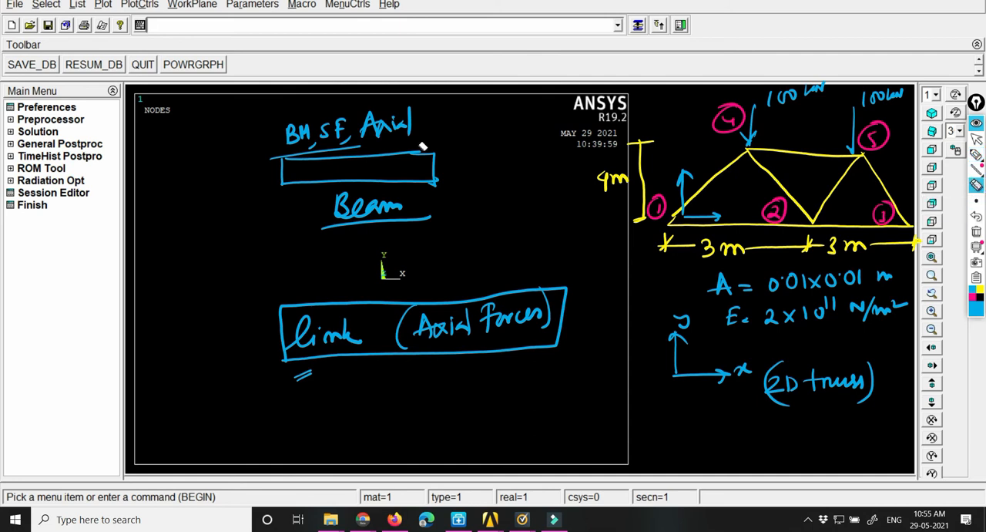
{"action": "mouse_move", "coordinate": [368, 126]}
{"action": "left_mouse_down"}
{"action": "mouse_move", "coordinate": [326, 150]}
{"action": "mouse_move", "coordinate": [409, 111]}
{"action": "left_mouse_up"}
{"action": "mouse_move", "coordinate": [365, 221]}
{"action": "left_mouse_down"}
{"action": "mouse_move", "coordinate": [316, 326]}
{"action": "mouse_move", "coordinate": [281, 354]}
{"action": "left_mouse_up"}
{"action": "mouse_move", "coordinate": [396, 344]}
{"action": "left_mouse_down"}
{"action": "mouse_move", "coordinate": [513, 339]}
{"action": "mouse_move", "coordinate": [531, 316]}
{"action": "mouse_move", "coordinate": [471, 270]}
{"action": "left_mouse_up"}
{"action": "mouse_move", "coordinate": [392, 126]}
{"action": "left_mouse_down"}
{"action": "mouse_move", "coordinate": [384, 121]}
{"action": "mouse_move", "coordinate": [403, 123]}
{"action": "left_mouse_up"}
Step: Write "Link 180" below the axes sketch and underline it
{"action": "left_click", "coordinate": [953, 157]}
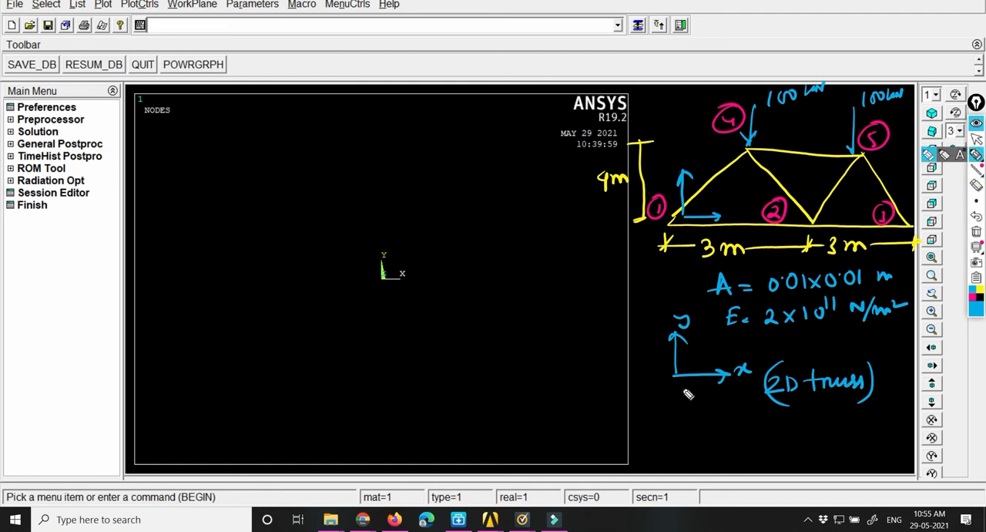
{"action": "mouse_move", "coordinate": [676, 412]}
{"action": "left_mouse_down"}
{"action": "mouse_move", "coordinate": [690, 431]}
{"action": "mouse_move", "coordinate": [716, 434]}
{"action": "left_mouse_up"}
{"action": "left_click_drag", "start_coordinate": [727, 419], "coordinate": [736, 433]}
{"action": "left_click_drag", "start_coordinate": [752, 417], "coordinate": [758, 417]}
{"action": "left_click_drag", "start_coordinate": [664, 437], "coordinate": [701, 436]}
{"action": "left_click_drag", "start_coordinate": [773, 443], "coordinate": [780, 441]}
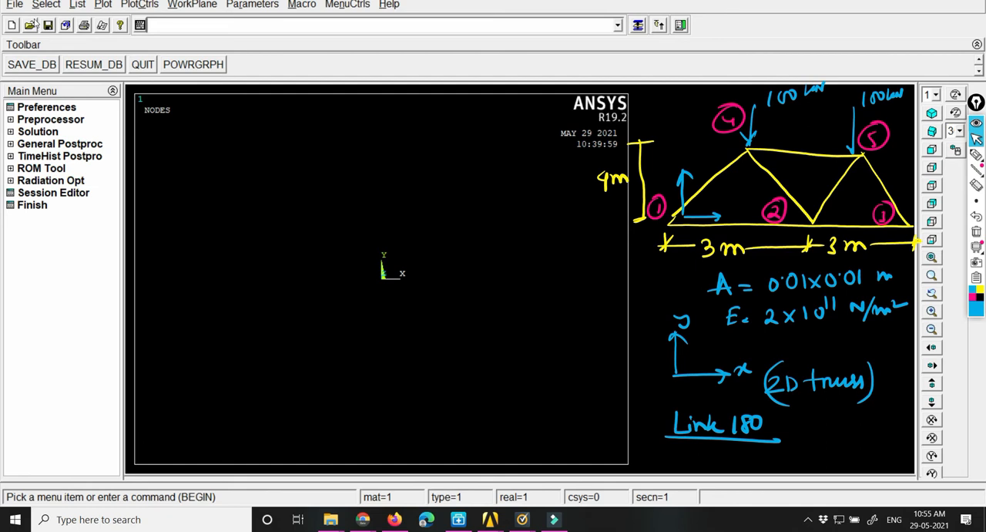
Step: Accept the analysis preferences and add the Link element 3D finit stn 180 as element type 1
{"action": "left_click", "coordinate": [37, 109]}
{"action": "left_click", "coordinate": [376, 378]}
{"action": "left_click", "coordinate": [26, 120]}
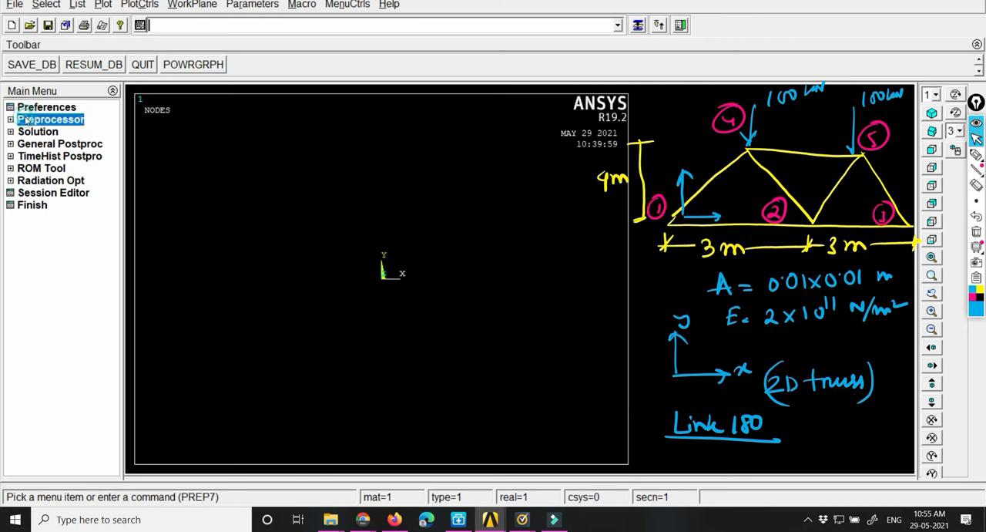
{"action": "left_click", "coordinate": [43, 132]}
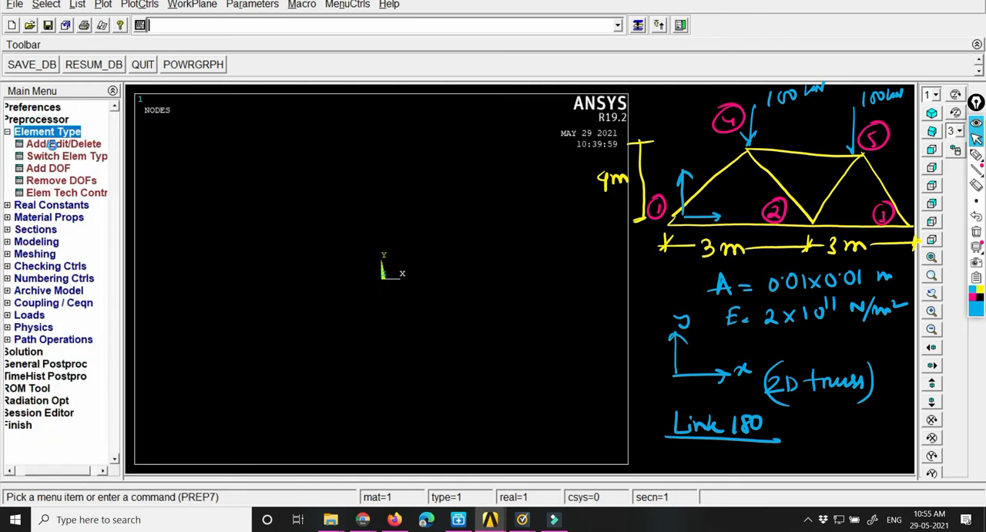
{"action": "left_click", "coordinate": [53, 144]}
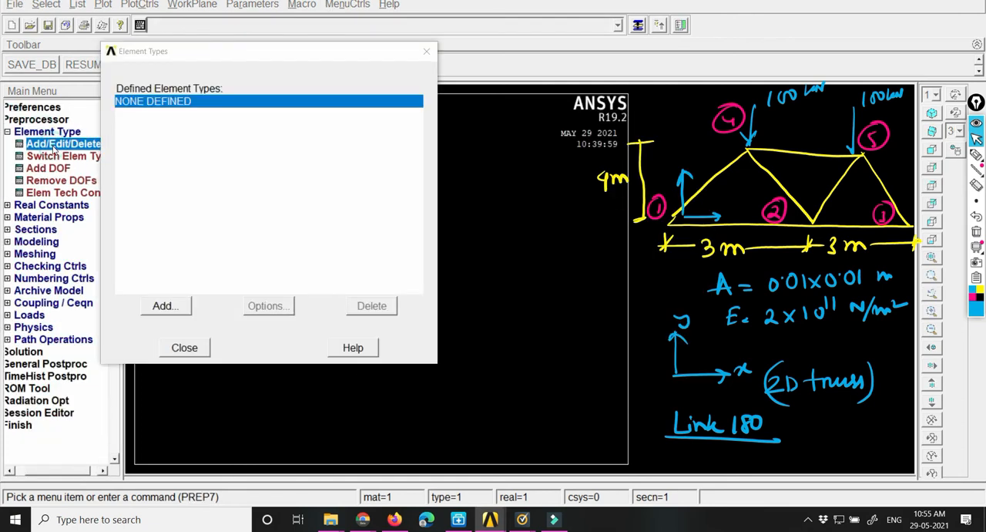
{"action": "left_click", "coordinate": [166, 306]}
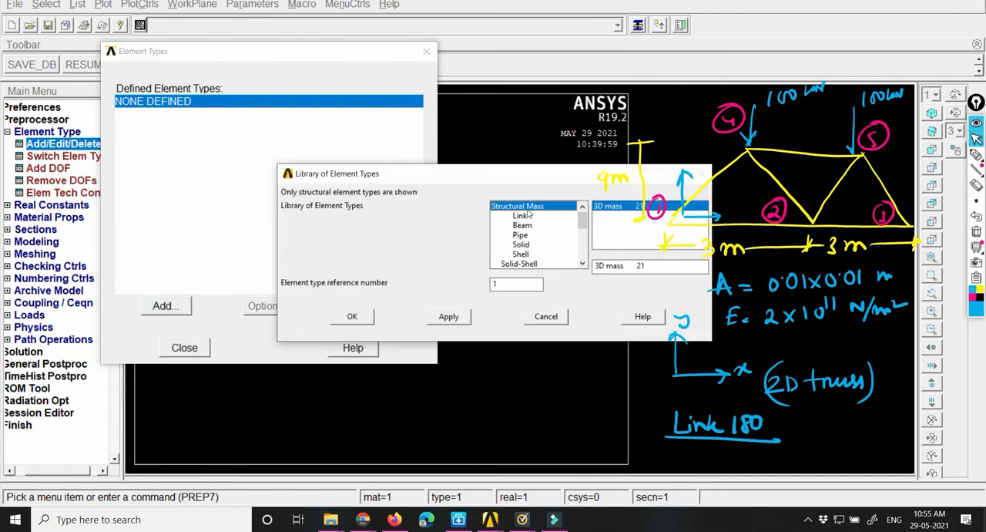
{"action": "left_click_drag", "start_coordinate": [530, 179], "coordinate": [318, 133]}
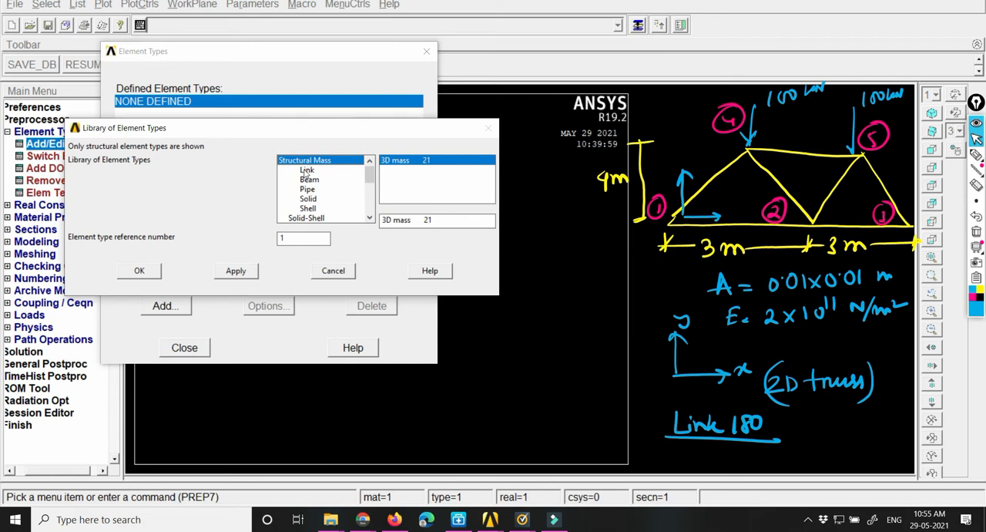
{"action": "left_click", "coordinate": [307, 171]}
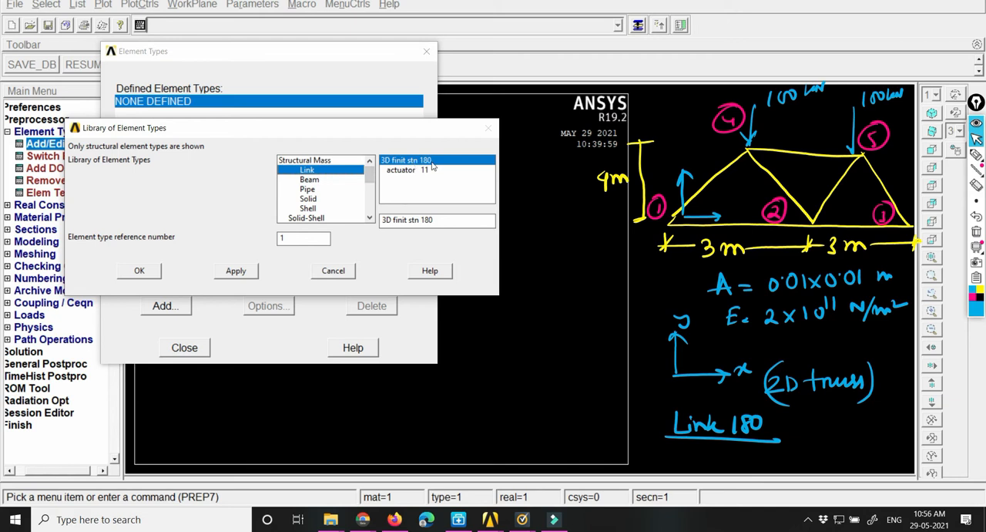
{"action": "left_click", "coordinate": [132, 270]}
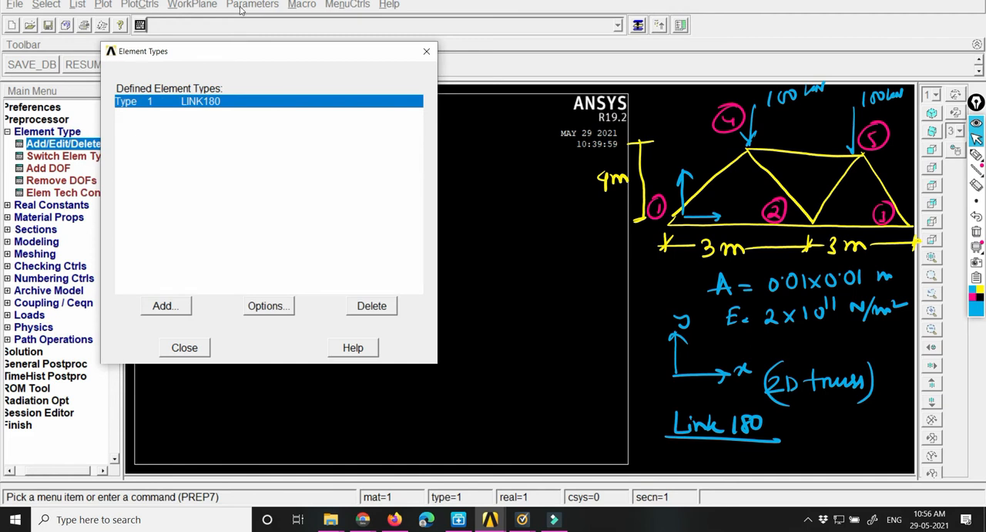
{"action": "left_click", "coordinate": [185, 347]}
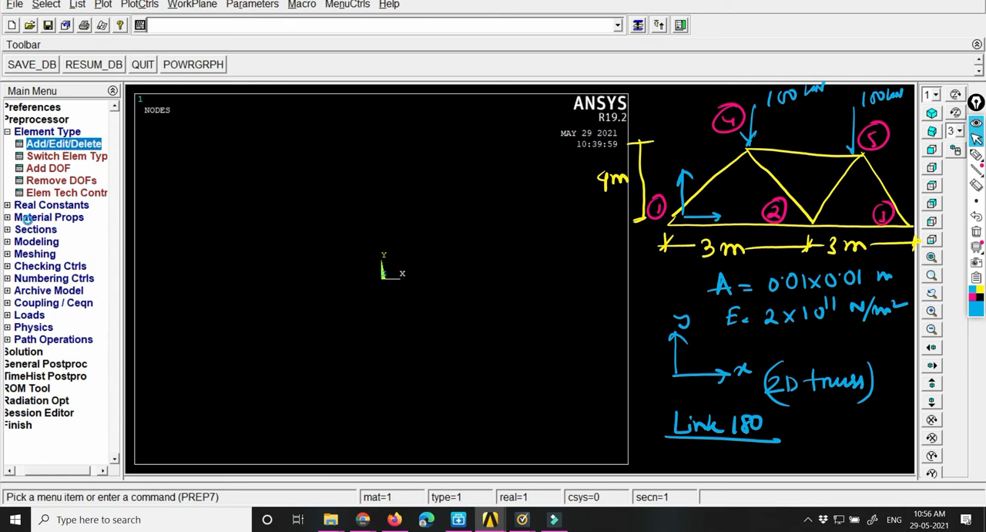
Step: Widen the main menu and open the material model definitions, moving the dialog clear of the truss sketch
{"action": "left_click", "coordinate": [29, 217]}
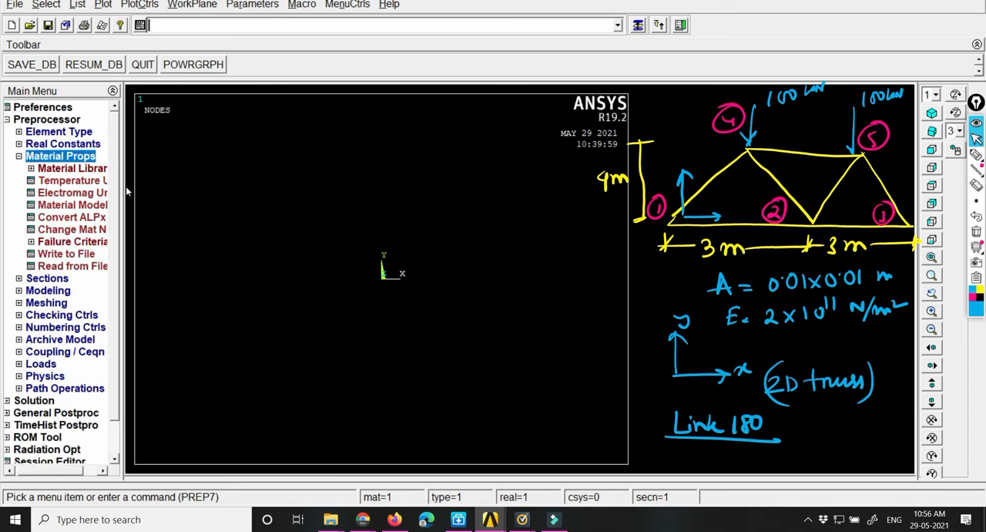
{"action": "left_click_drag", "start_coordinate": [122, 186], "coordinate": [176, 179]}
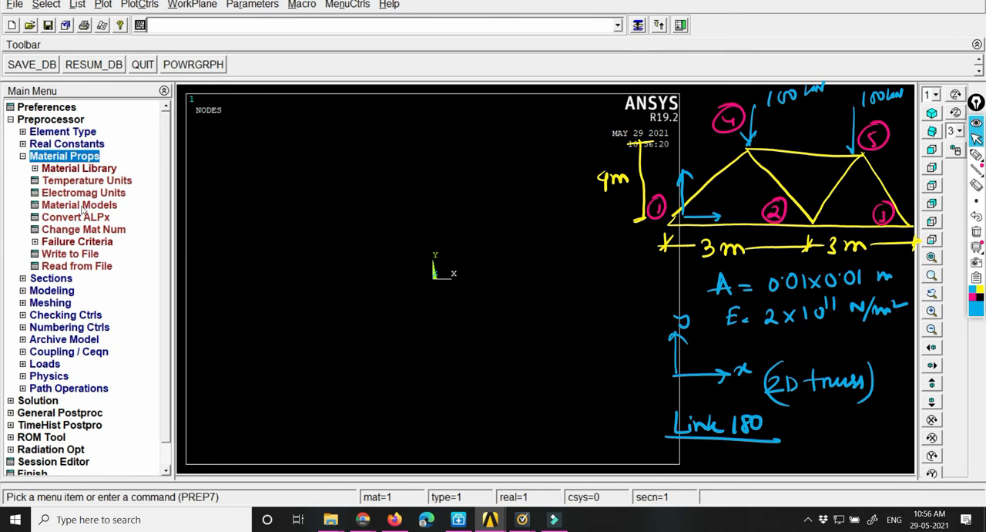
{"action": "double_click", "coordinate": [79, 205]}
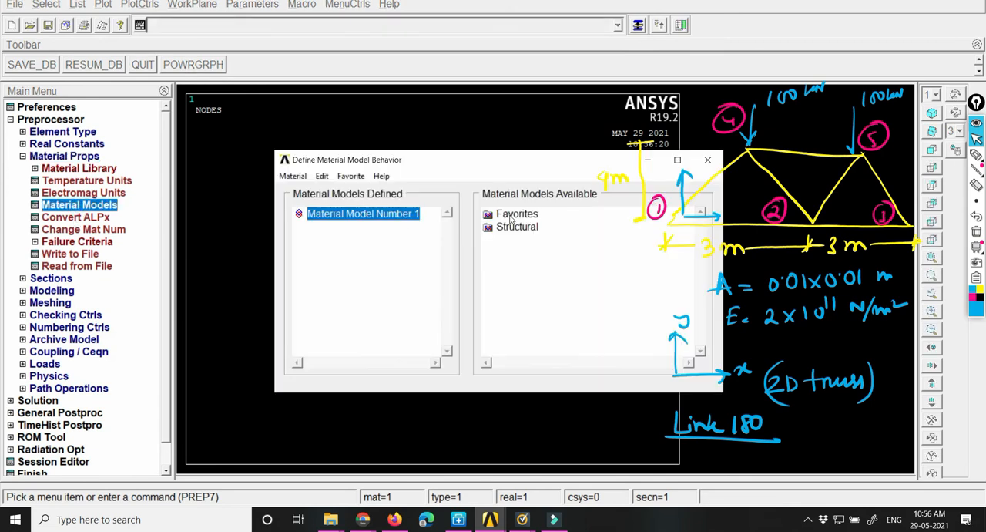
{"action": "double_click", "coordinate": [513, 217]}
{"action": "left_click_drag", "start_coordinate": [512, 161], "coordinate": [366, 148]}
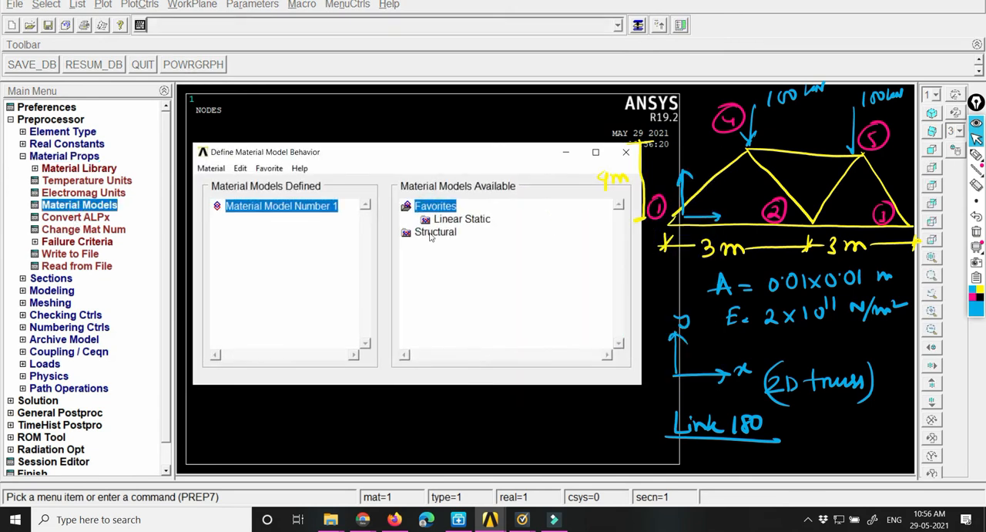
Step: Give Material Model 1 structural linear elastic isotropic properties with EX 2e11 and PRXY 0.3
{"action": "double_click", "coordinate": [436, 231]}
{"action": "double_click", "coordinate": [448, 244]}
{"action": "double_click", "coordinate": [468, 258]}
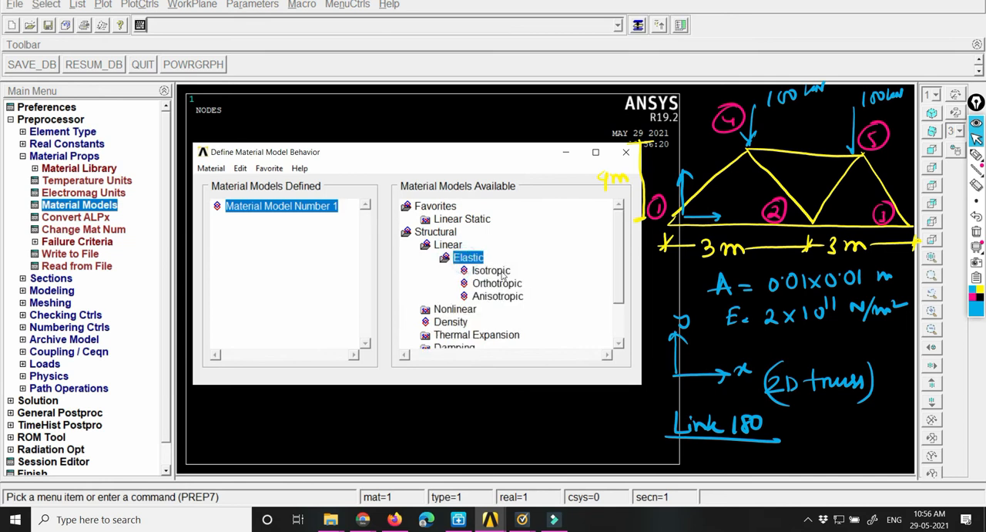
{"action": "double_click", "coordinate": [494, 271]}
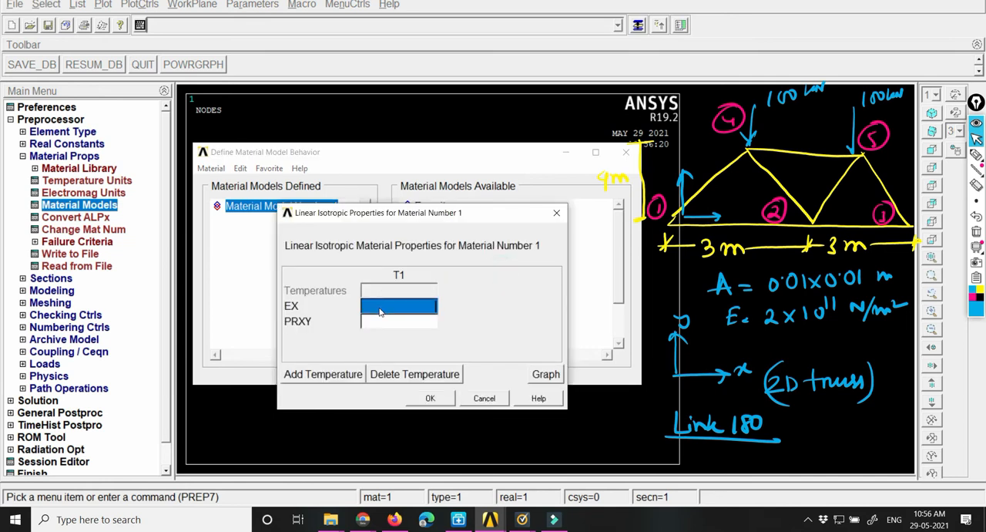
{"action": "type", "text": "2e11"}
{"action": "left_click", "coordinate": [376, 321]}
{"action": "type", "text": "0.3"}
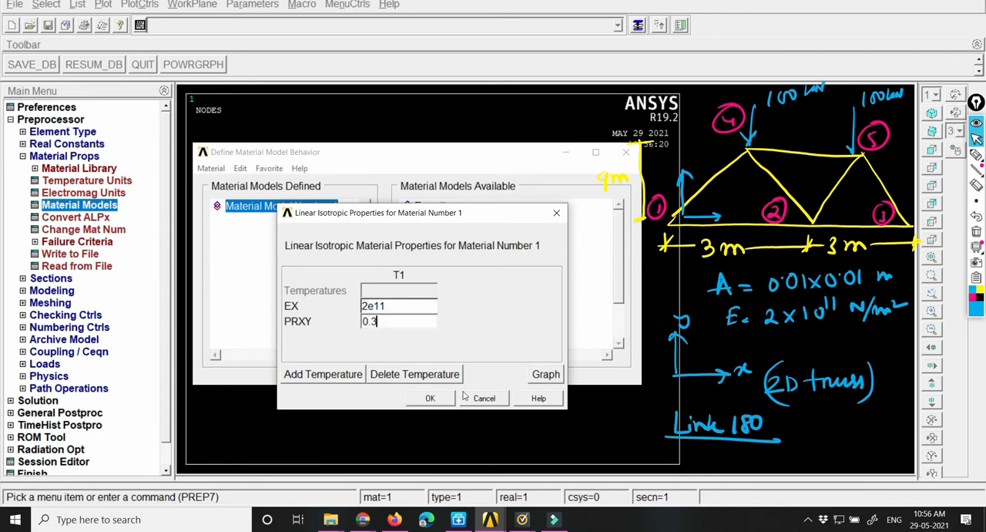
{"action": "left_click", "coordinate": [432, 398]}
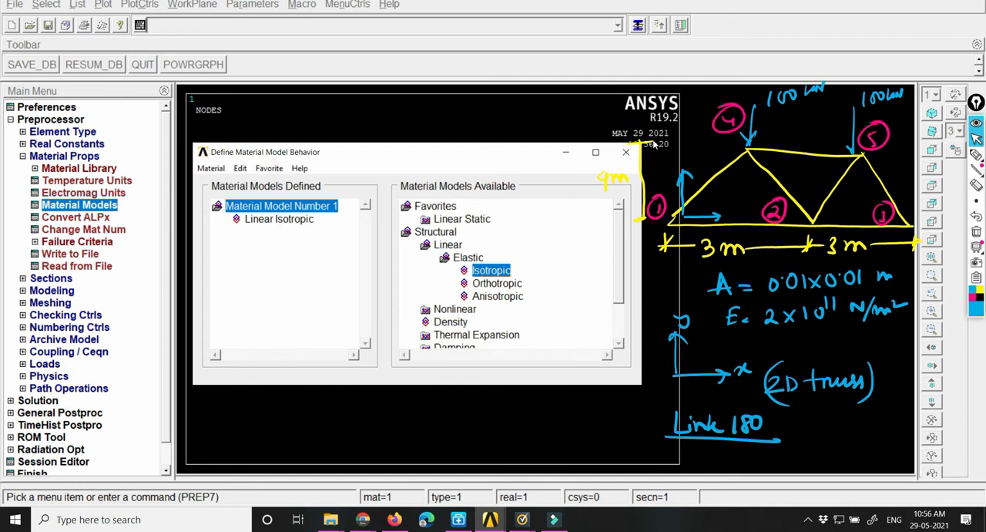
{"action": "left_click", "coordinate": [625, 152]}
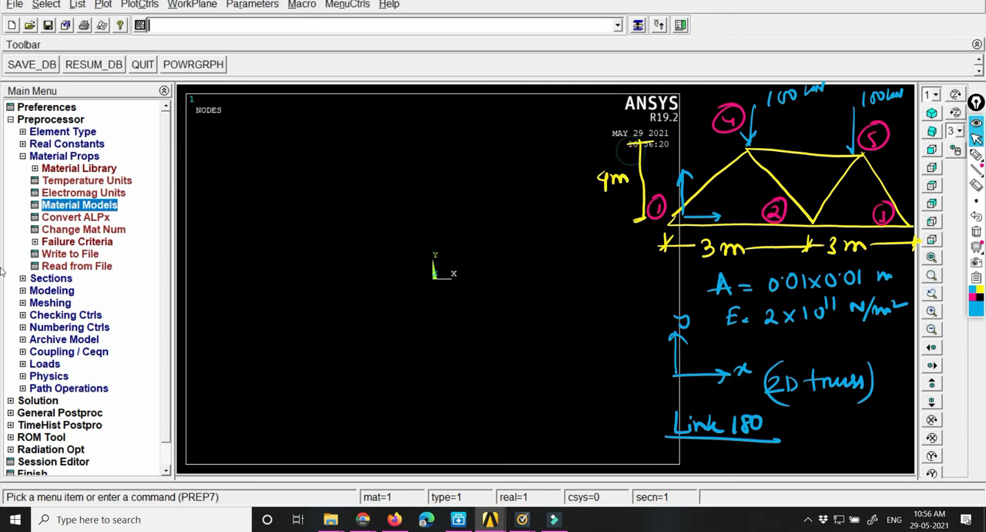
{"action": "left_click", "coordinate": [68, 156]}
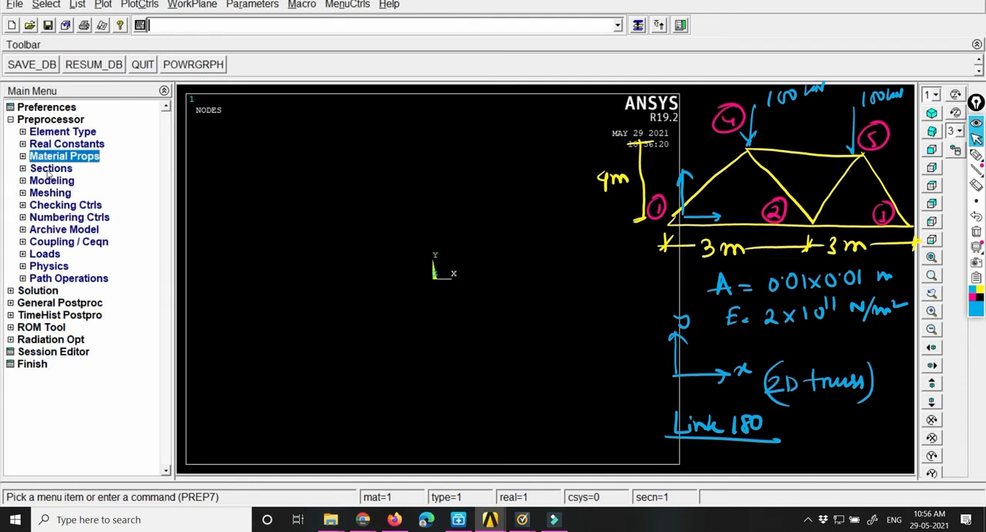
Step: Try to add a link section using "truss" as its section ID
{"action": "left_click", "coordinate": [49, 169]}
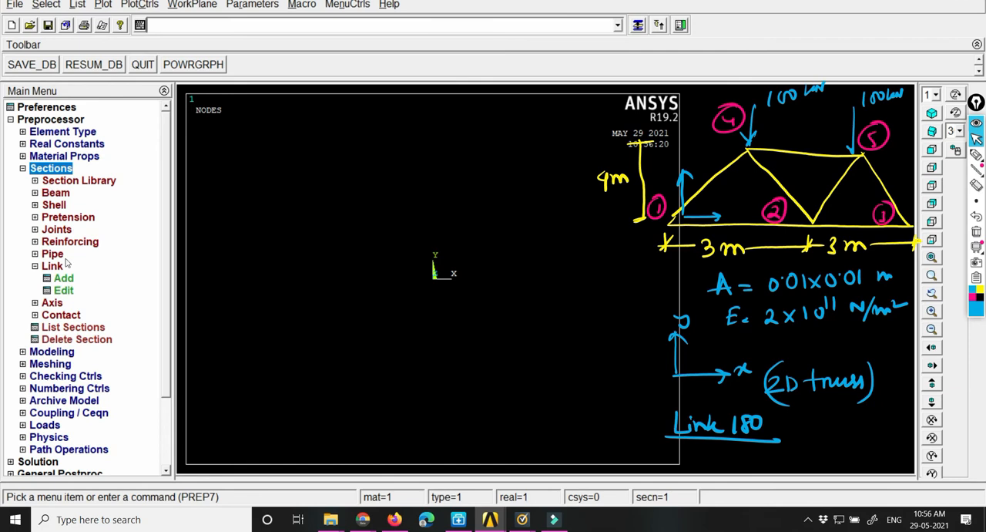
{"action": "left_click", "coordinate": [34, 267]}
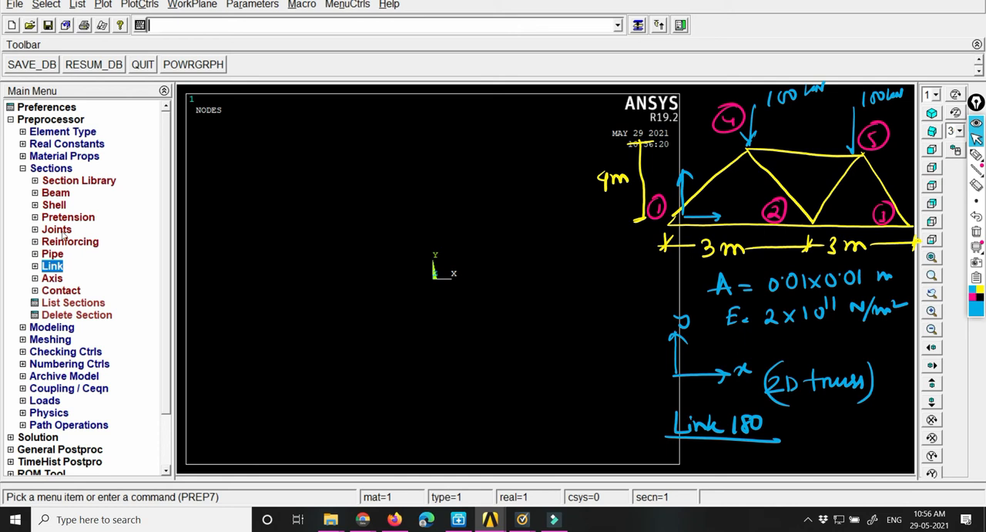
{"action": "left_click", "coordinate": [34, 266]}
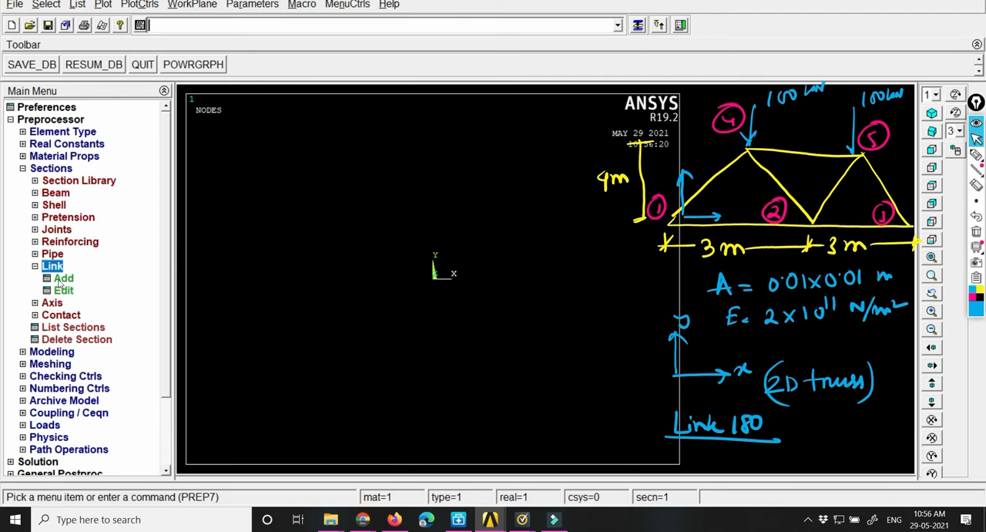
{"action": "double_click", "coordinate": [63, 278]}
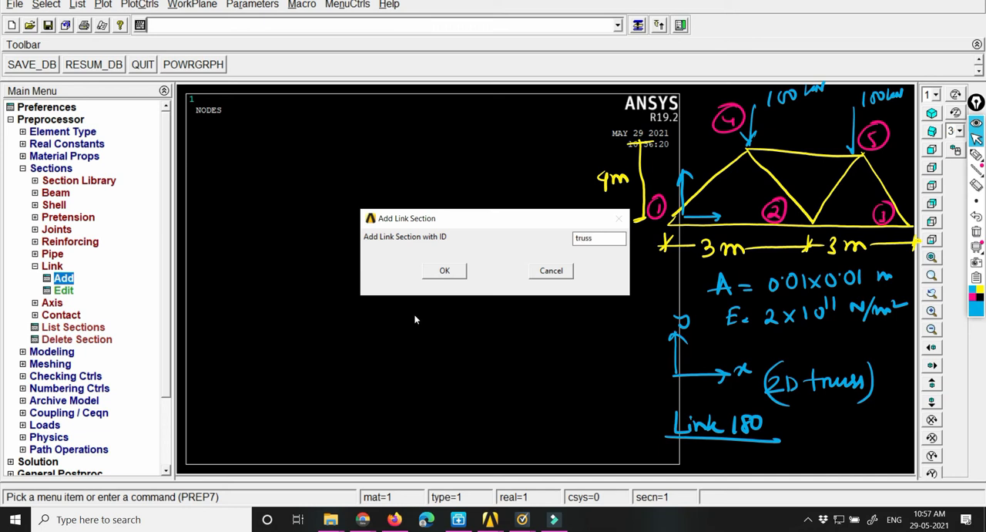
{"action": "left_click", "coordinate": [441, 274]}
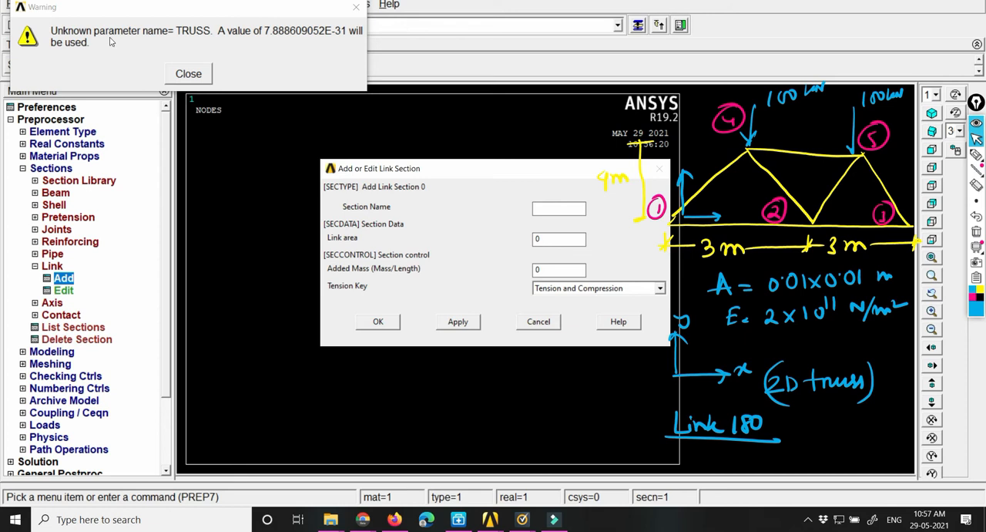
{"action": "left_click", "coordinate": [188, 74]}
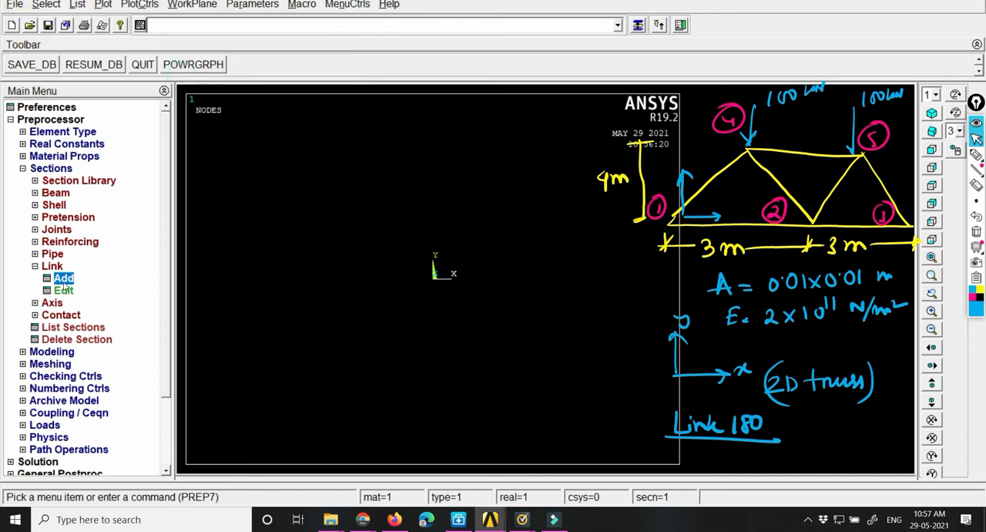
Step: Add a link section with ID 1, name it truss, and set its link area to 0.0001 with Tension and Compression
{"action": "left_click", "coordinate": [65, 280]}
{"action": "double_click", "coordinate": [605, 238]}
{"action": "type", "text": "1"}
{"action": "left_click", "coordinate": [445, 270]}
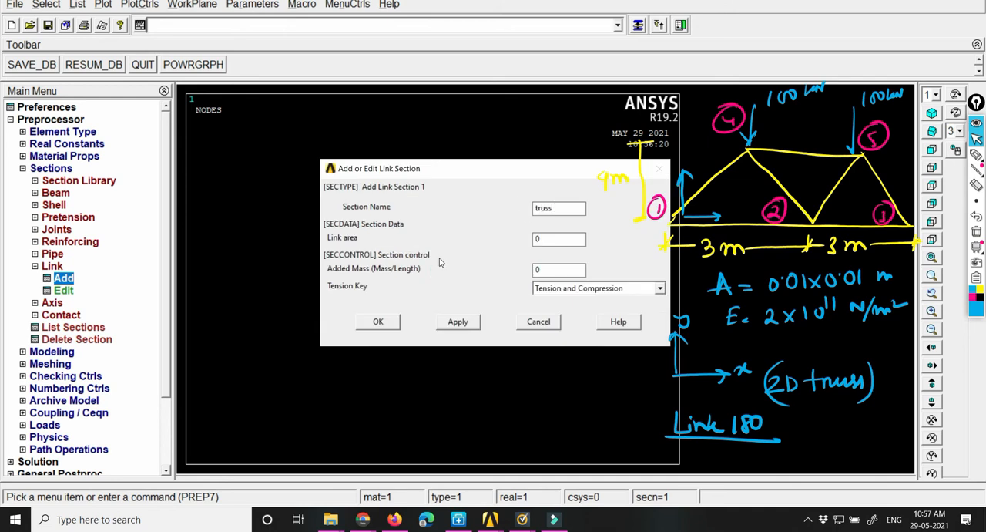
{"action": "key", "text": "Tab"}
{"action": "left_click_drag", "start_coordinate": [504, 164], "coordinate": [374, 151]}
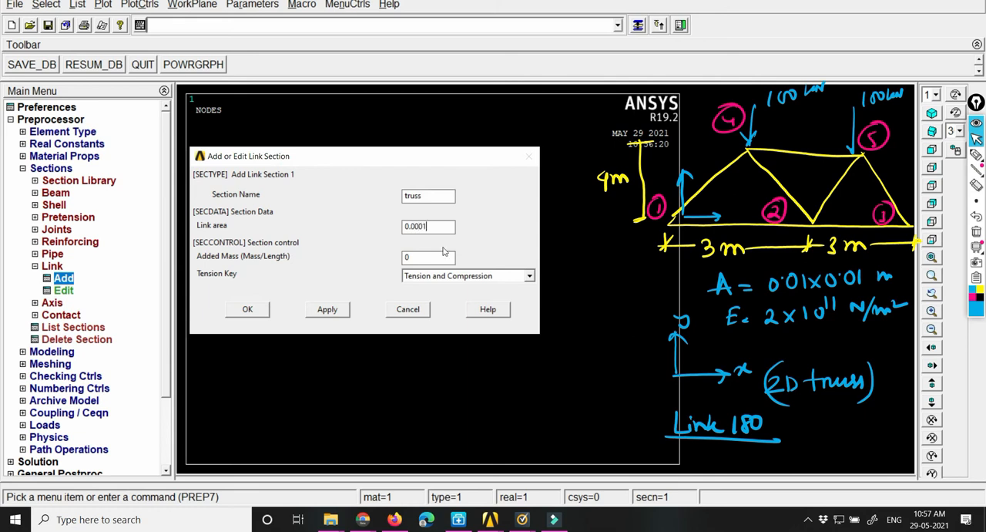
{"action": "left_click", "coordinate": [411, 260]}
{"action": "left_click", "coordinate": [530, 276]}
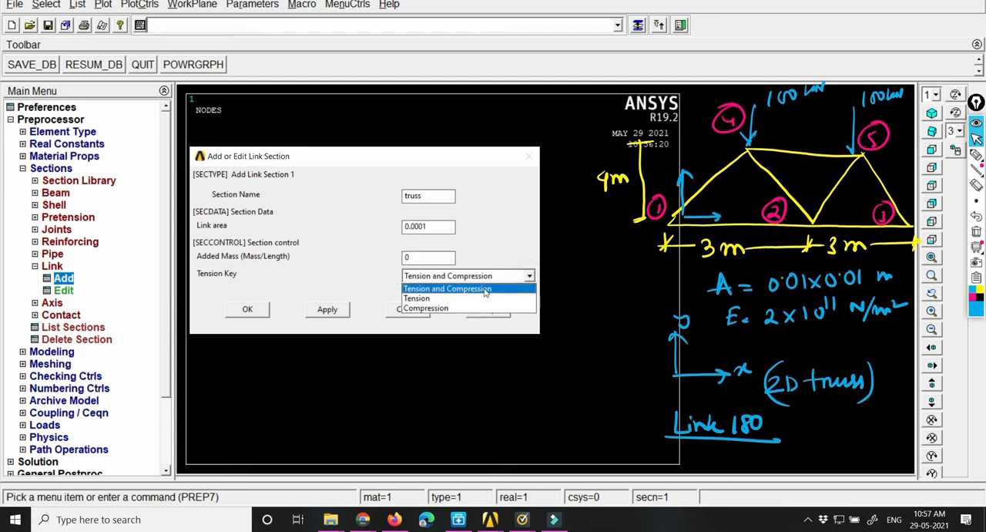
{"action": "left_click", "coordinate": [507, 195]}
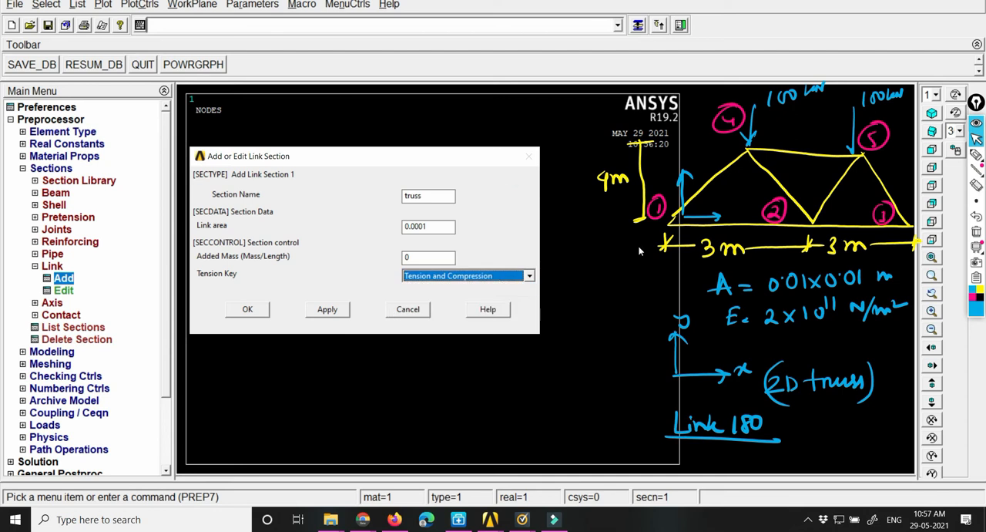
{"action": "left_click", "coordinate": [247, 309]}
{"action": "left_click", "coordinate": [42, 165]}
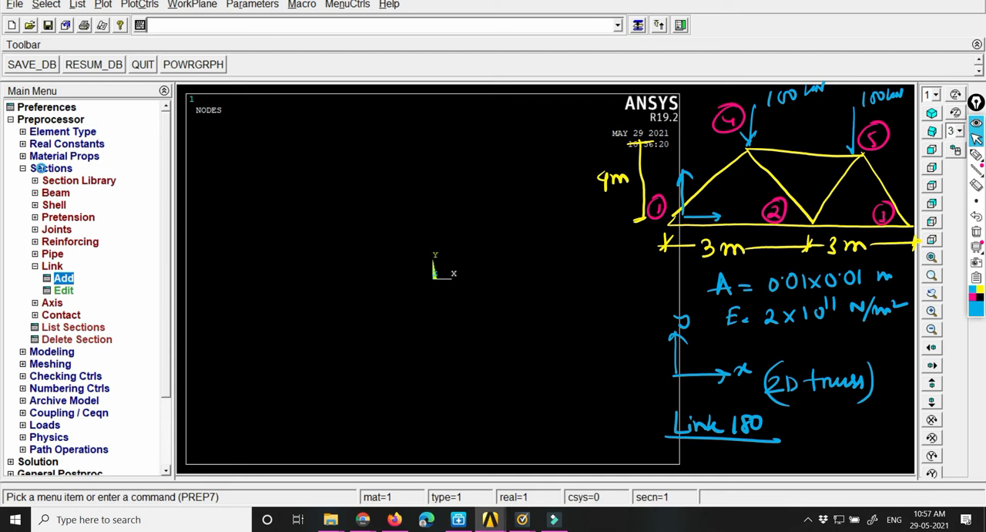
Step: Create keypoint 1 at the origin of the active coordinate system
{"action": "left_click", "coordinate": [58, 183]}
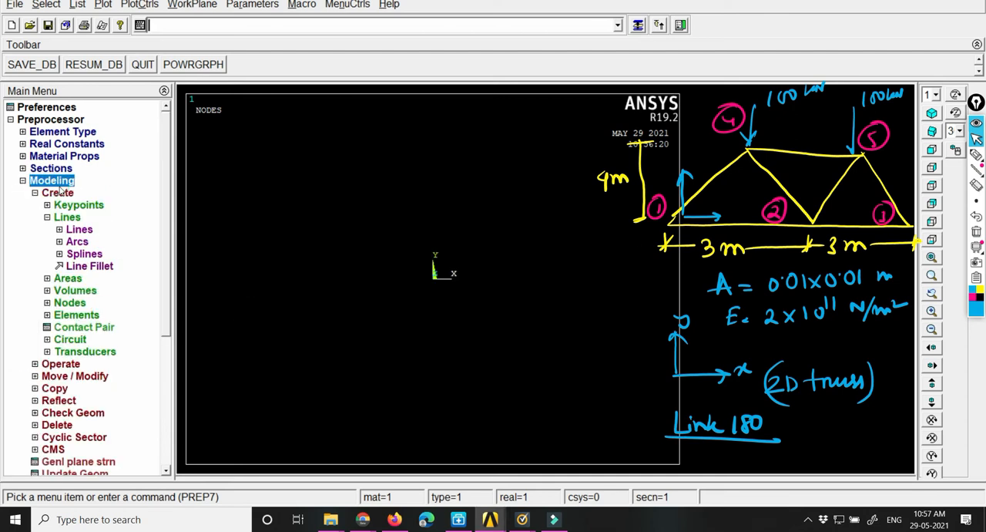
{"action": "left_click", "coordinate": [79, 206]}
{"action": "left_click", "coordinate": [95, 229]}
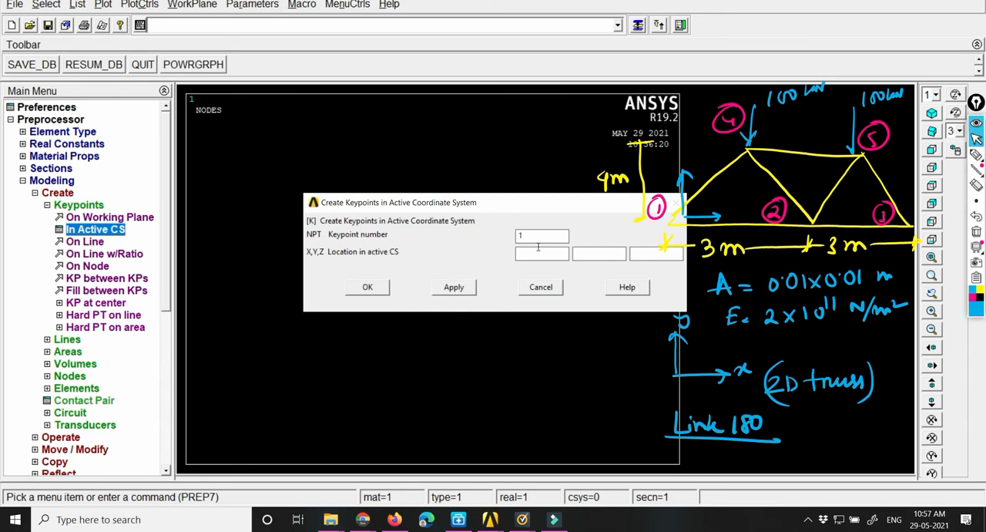
{"action": "left_click", "coordinate": [454, 284]}
Step: Create the remaining bottom-chord keypoints: keypoint 2 at X = 3 and keypoint 3 at X = 6
{"action": "double_click", "coordinate": [524, 234]}
{"action": "type", "text": "2"}
{"action": "left_click", "coordinate": [531, 251]}
{"action": "type", "text": "3"}
{"action": "left_click", "coordinate": [453, 287]}
{"action": "type", "text": "3"}
{"action": "left_click", "coordinate": [546, 254]}
{"action": "key", "text": "BackSpace"}
{"action": "type", "text": "6"}
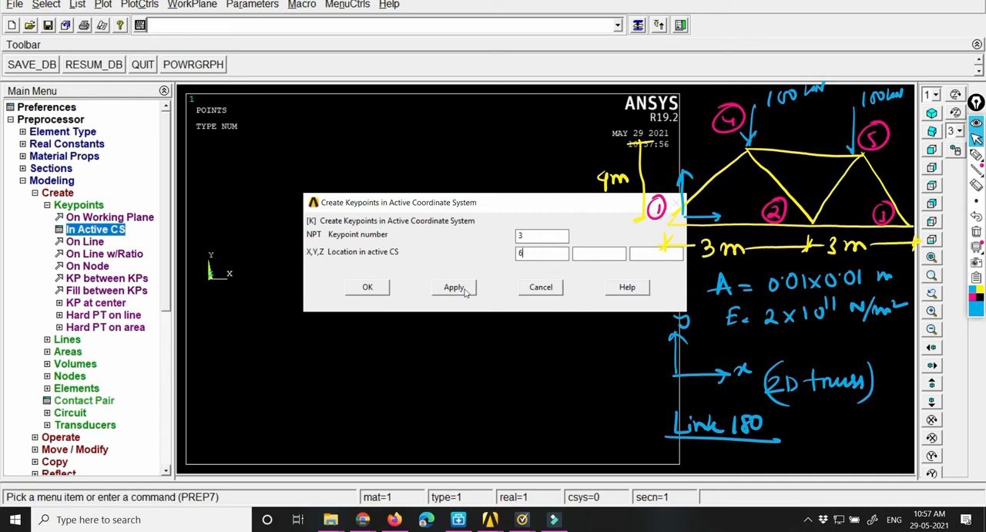
{"action": "left_click", "coordinate": [454, 287]}
Step: Create the top-chord keypoints: keypoint 4 at (1.5, 4) and keypoint 5 at (4.5, 4)
{"action": "type", "text": "4"}
{"action": "double_click", "coordinate": [521, 252]}
{"action": "left_click", "coordinate": [454, 286]}
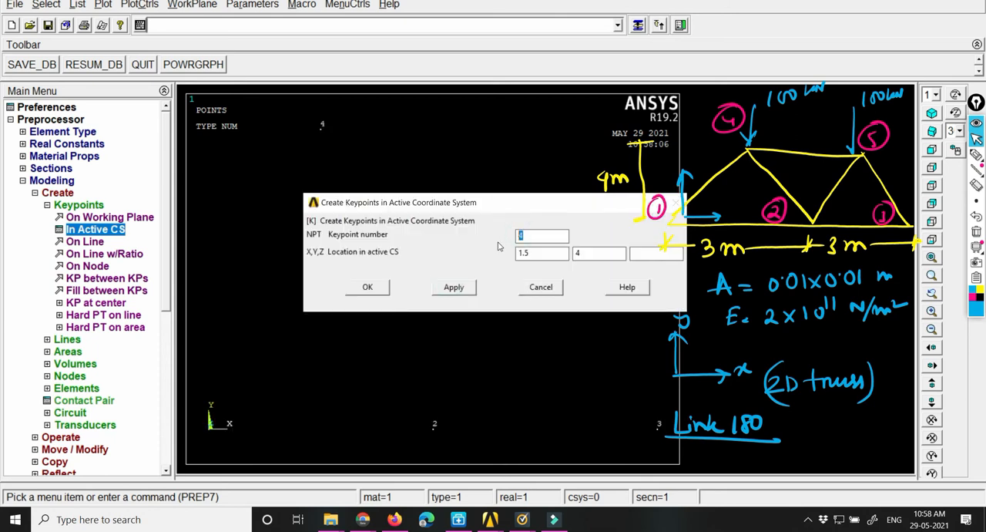
{"action": "type", "text": "5"}
{"action": "double_click", "coordinate": [536, 253]}
{"action": "type", "text": "4.5"}
{"action": "left_click", "coordinate": [370, 287]}
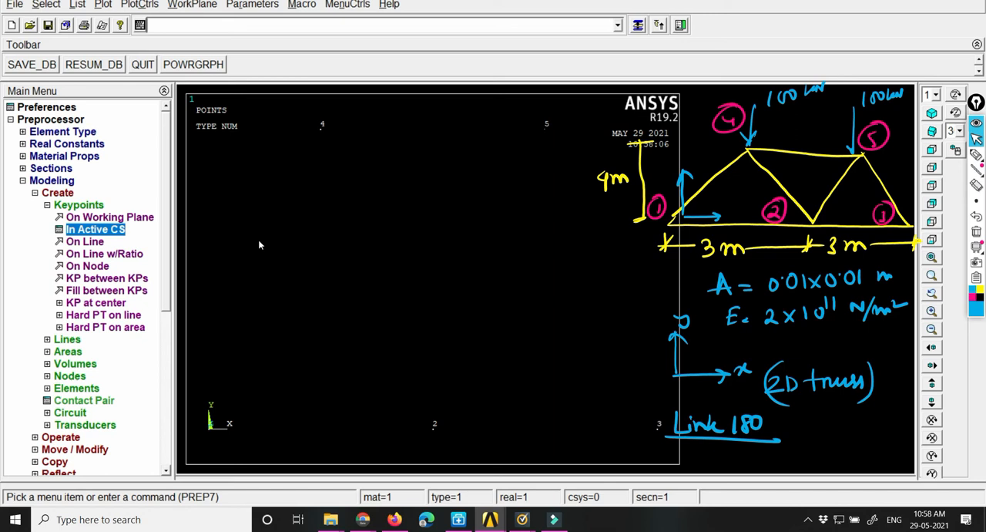
{"action": "left_click", "coordinate": [73, 206]}
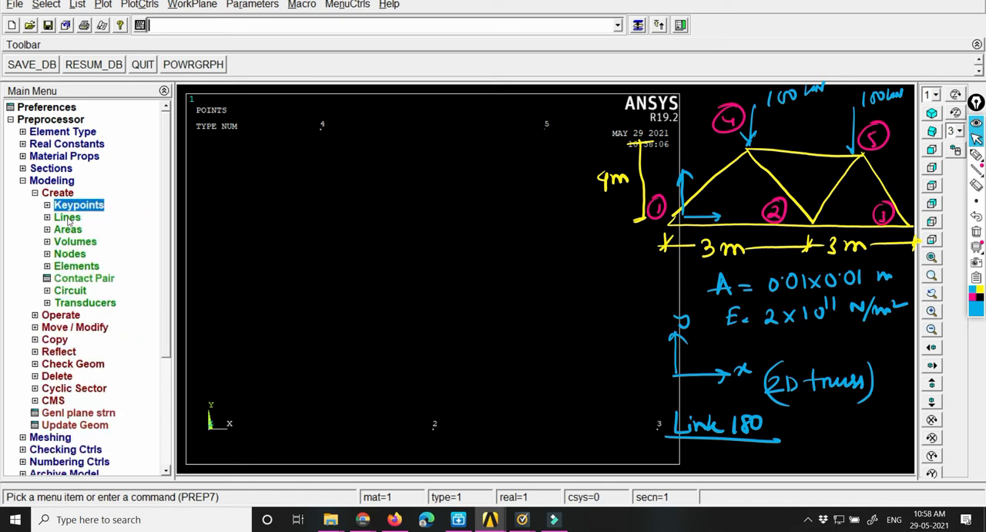
Step: Join the keypoints with straight lines 1–2, 2–3, 3–5, 5–2, 2–4, 4–1 and 4–5 to form the truss members
{"action": "left_click", "coordinate": [68, 218]}
{"action": "left_click", "coordinate": [79, 229]}
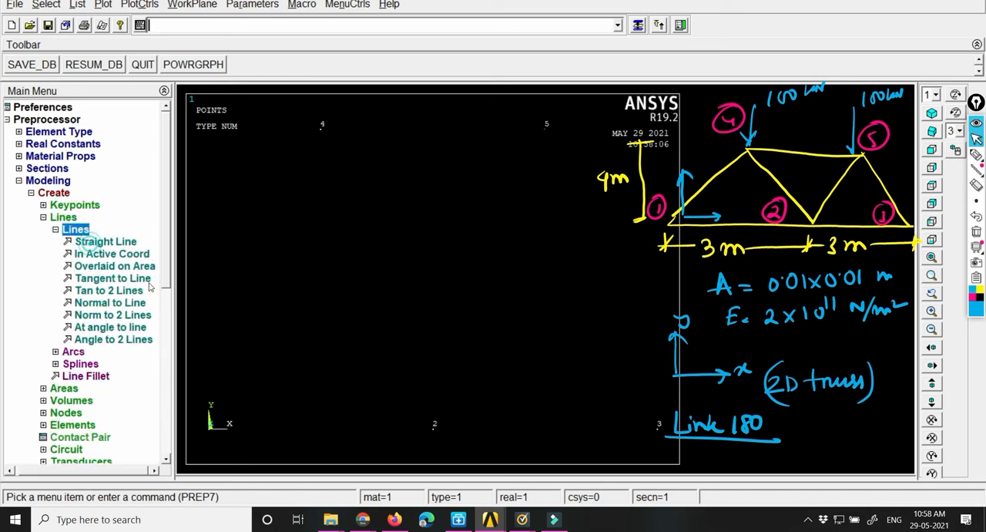
{"action": "left_click", "coordinate": [108, 241]}
{"action": "left_click", "coordinate": [655, 437]}
{"action": "left_click", "coordinate": [546, 125]}
{"action": "left_click", "coordinate": [434, 426]}
{"action": "left_click", "coordinate": [309, 180]}
{"action": "left_click", "coordinate": [309, 176]}
{"action": "left_click", "coordinate": [213, 420]}
{"action": "left_click", "coordinate": [334, 135]}
{"action": "left_click", "coordinate": [549, 132]}
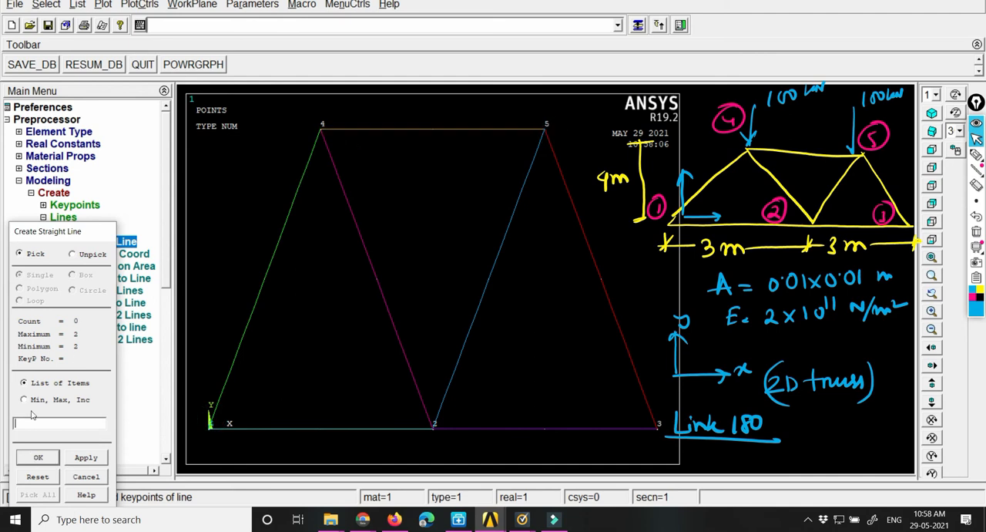
{"action": "left_click", "coordinate": [34, 459]}
{"action": "left_click", "coordinate": [64, 219]}
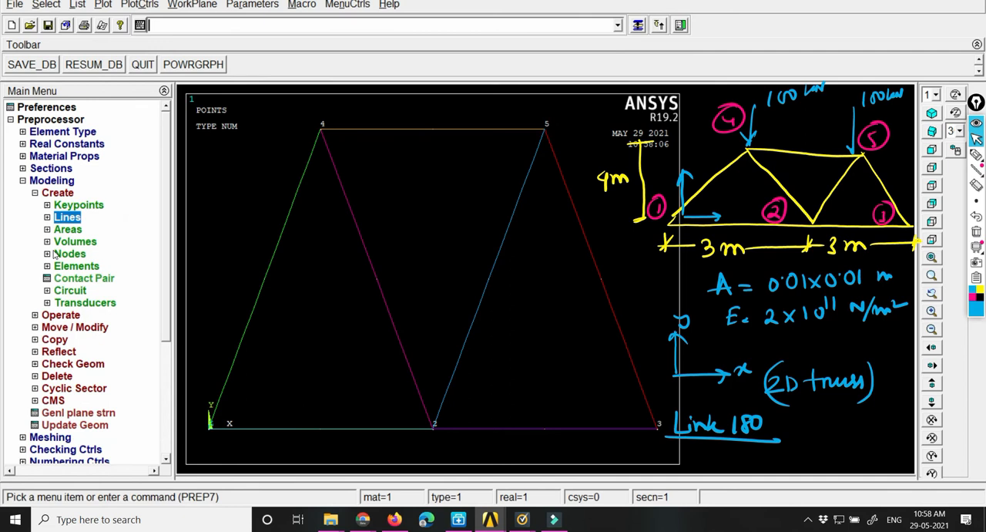
{"action": "left_click", "coordinate": [54, 182]}
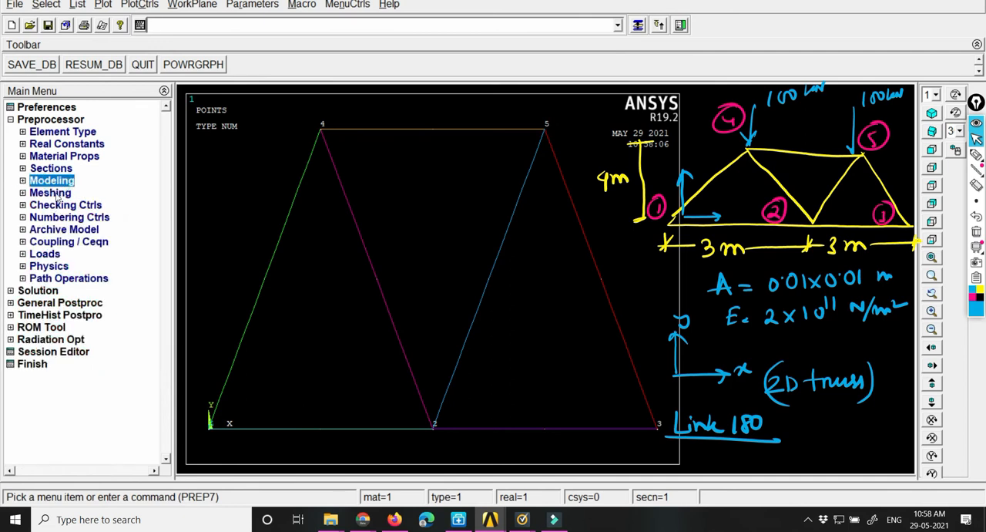
Step: Assign material 1, element type 1 LINK180 and section 1 truss as mesh attributes to all lines
{"action": "left_click", "coordinate": [55, 194]}
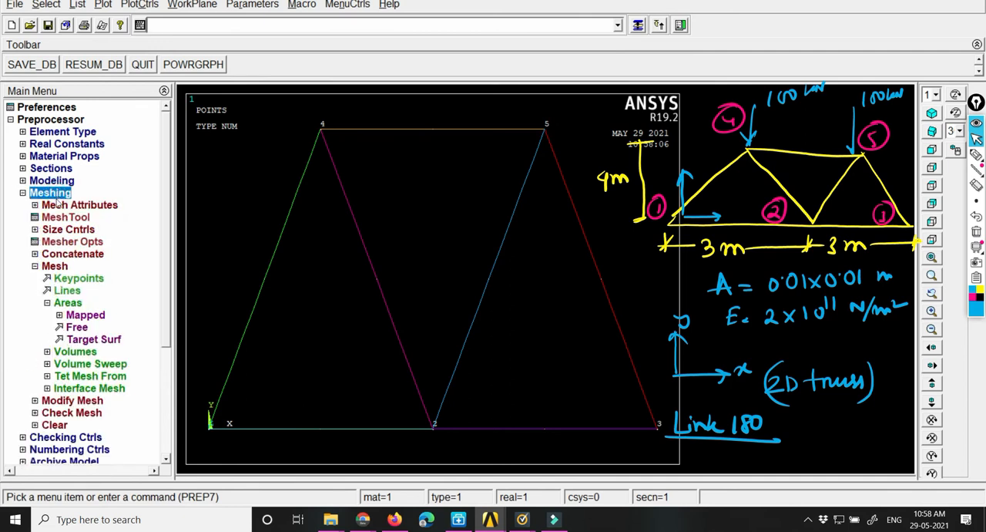
{"action": "left_click", "coordinate": [81, 206]}
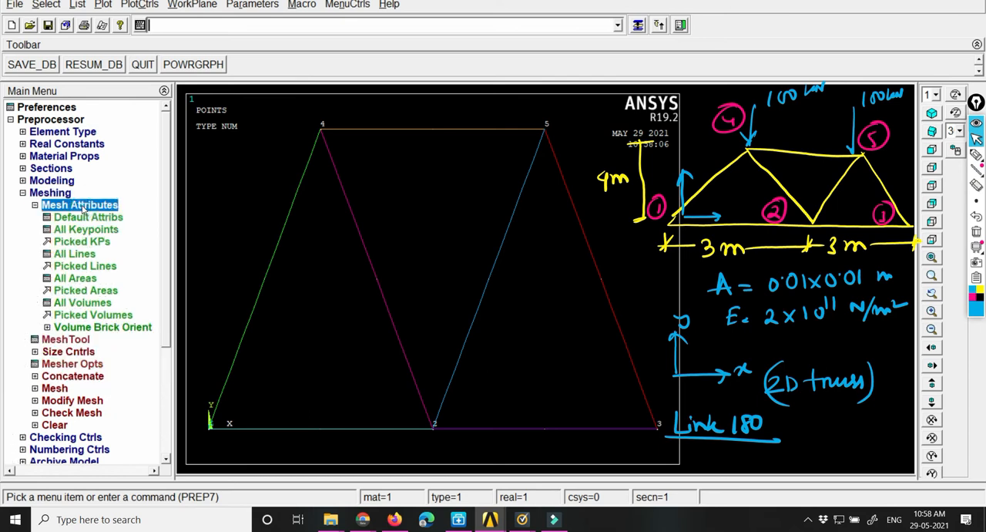
{"action": "left_click", "coordinate": [71, 259]}
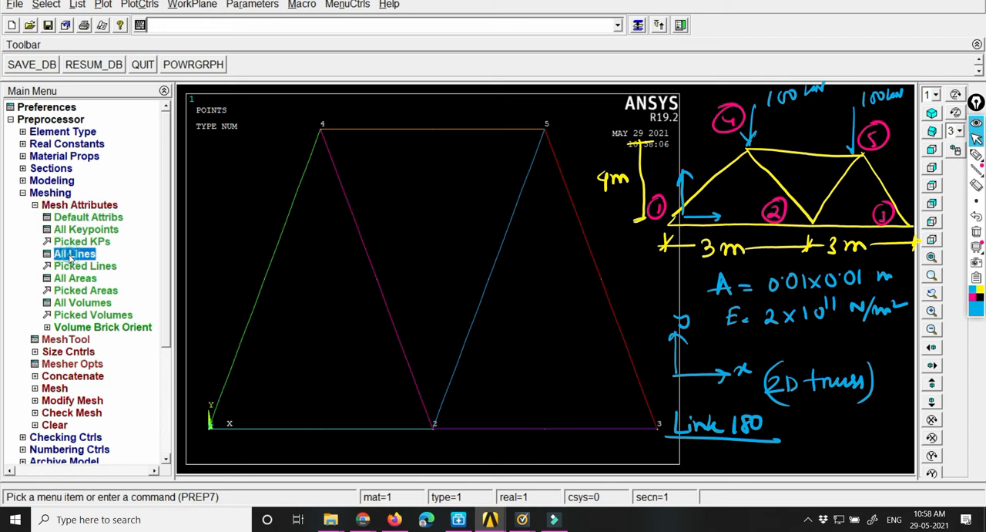
{"action": "left_click_drag", "start_coordinate": [551, 138], "coordinate": [347, 108]}
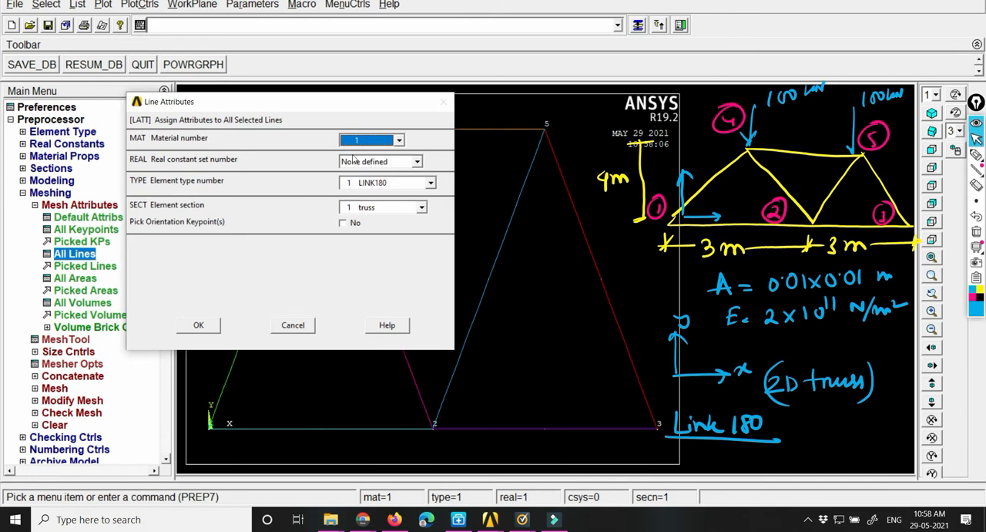
{"action": "left_click", "coordinate": [198, 325]}
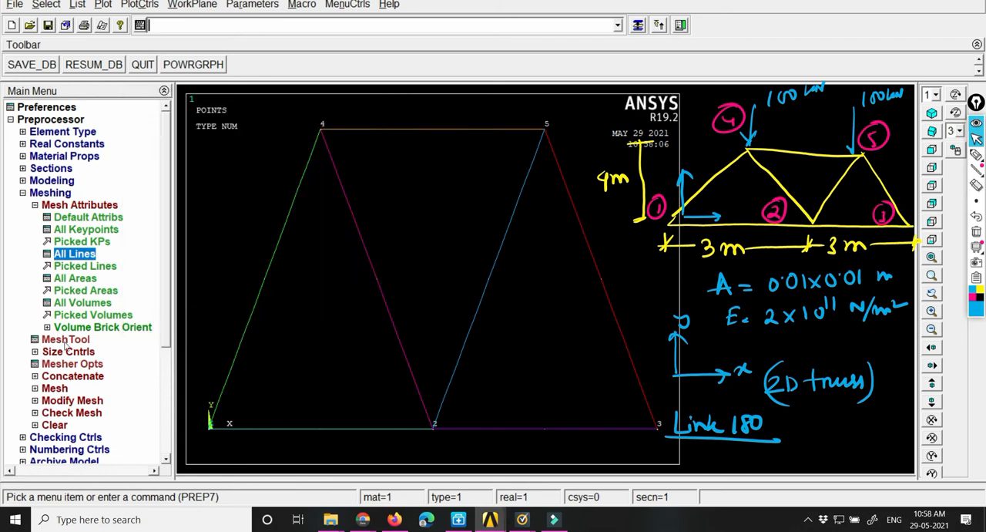
Step: Specify the number of element divisions for all truss lines
{"action": "left_click", "coordinate": [68, 352]}
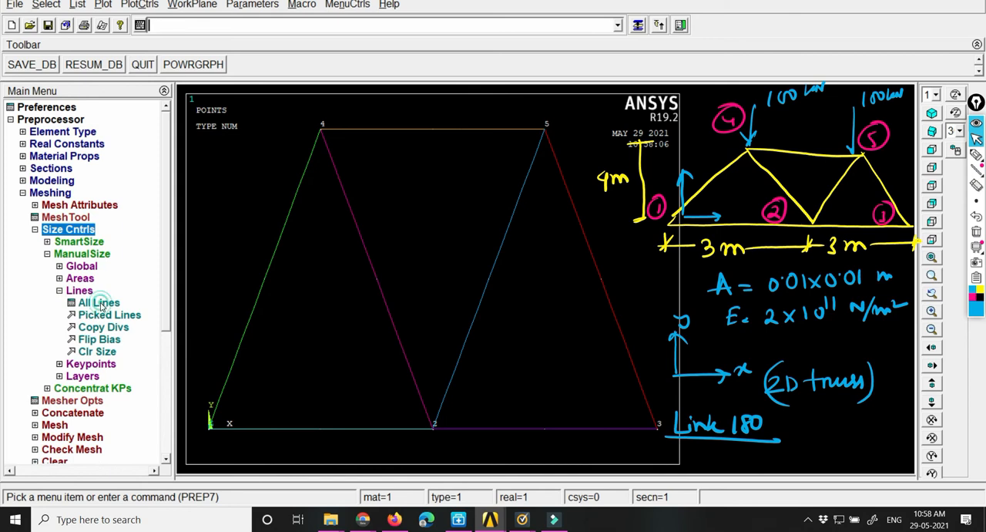
{"action": "left_click", "coordinate": [99, 303]}
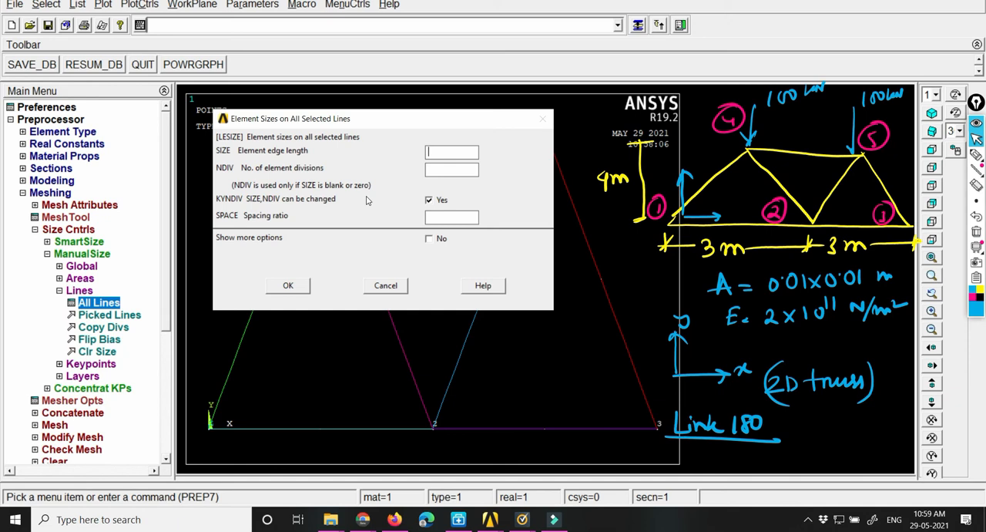
{"action": "left_click", "coordinate": [440, 172]}
{"action": "left_click", "coordinate": [288, 286]}
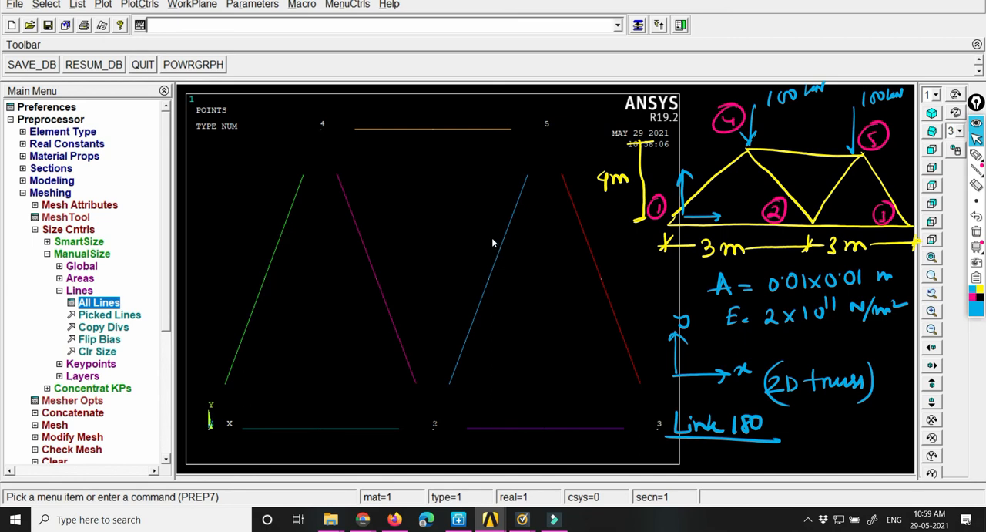
Step: Mesh all seven truss lines with the assigned attributes
{"action": "left_click", "coordinate": [78, 290]}
{"action": "left_click", "coordinate": [56, 364]}
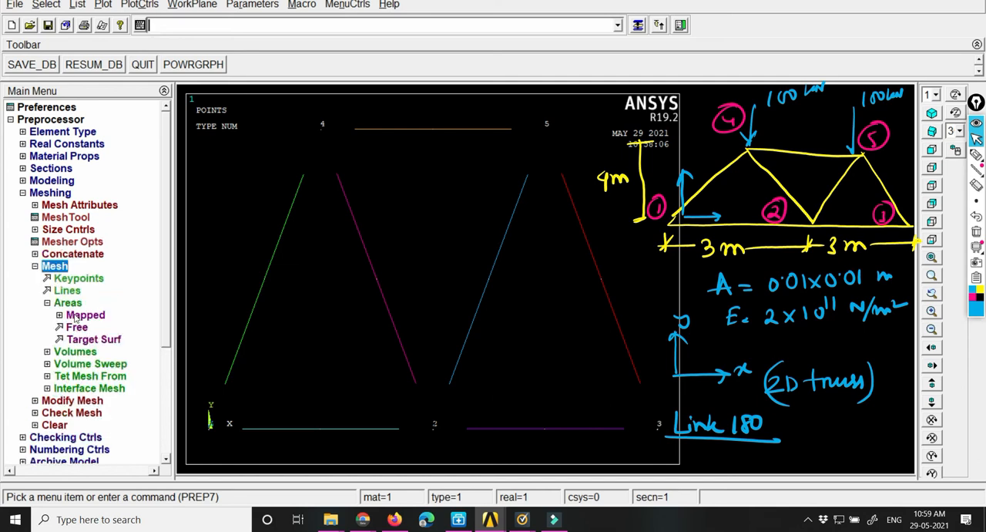
{"action": "left_click", "coordinate": [67, 291]}
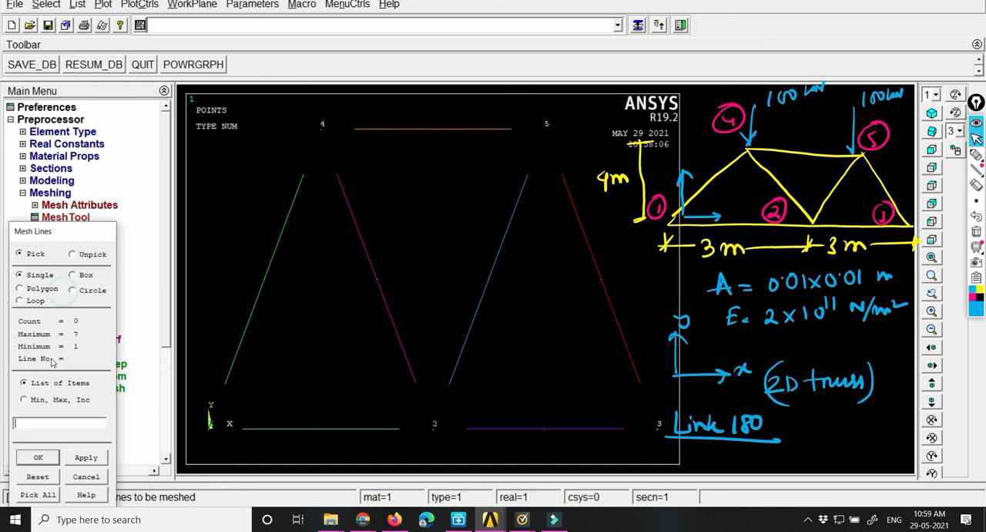
{"action": "left_click", "coordinate": [35, 493]}
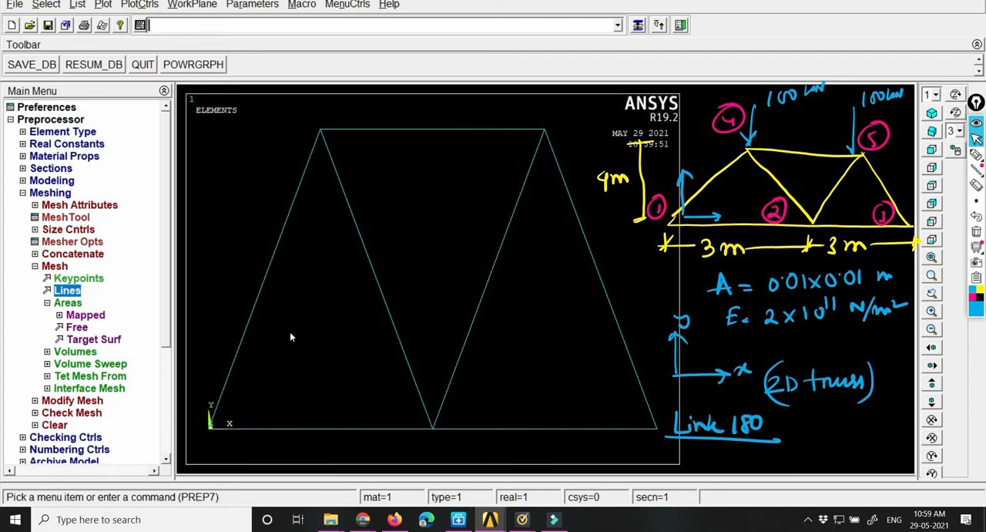
{"action": "left_click", "coordinate": [56, 265]}
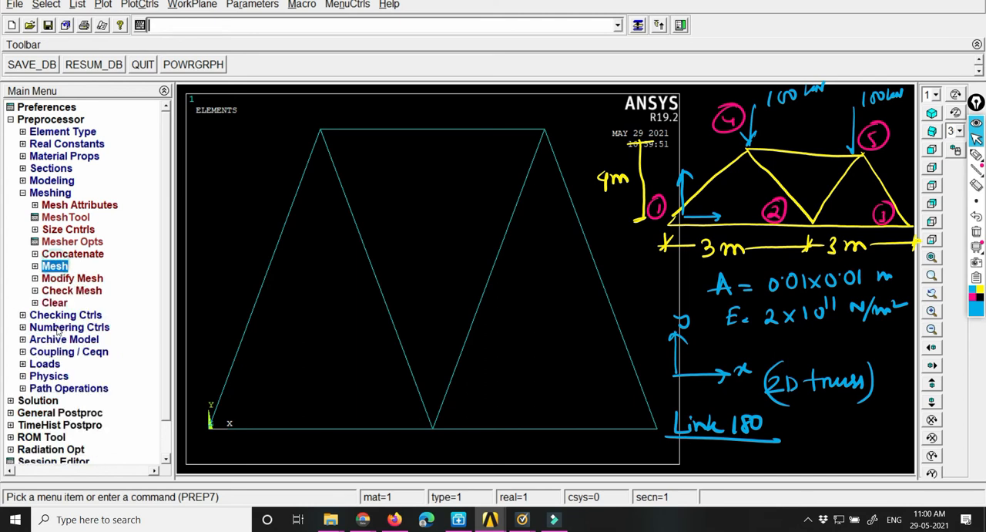
Step: Apply a displacement constraint on keypoint 1 at the origin, fixing All DOF as a constant value
{"action": "left_click", "coordinate": [36, 400]}
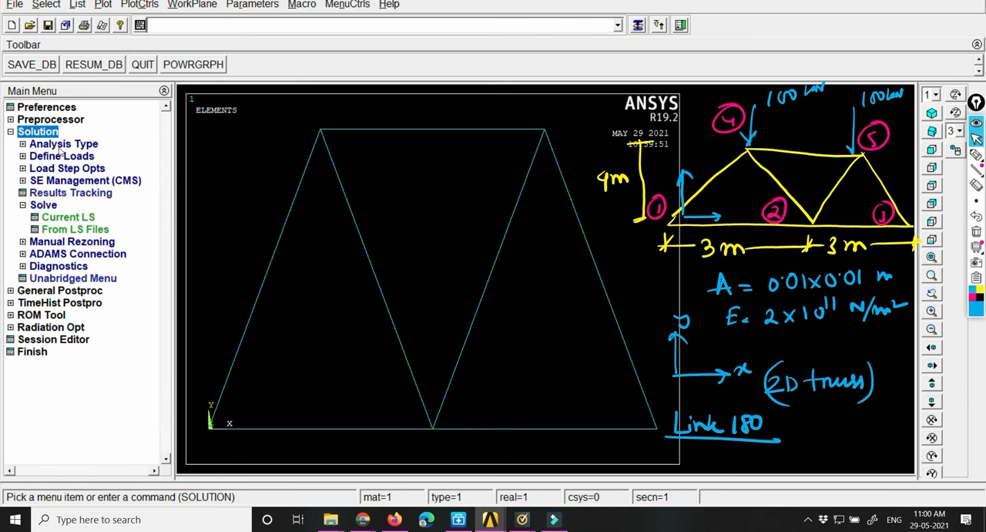
{"action": "left_click", "coordinate": [52, 156]}
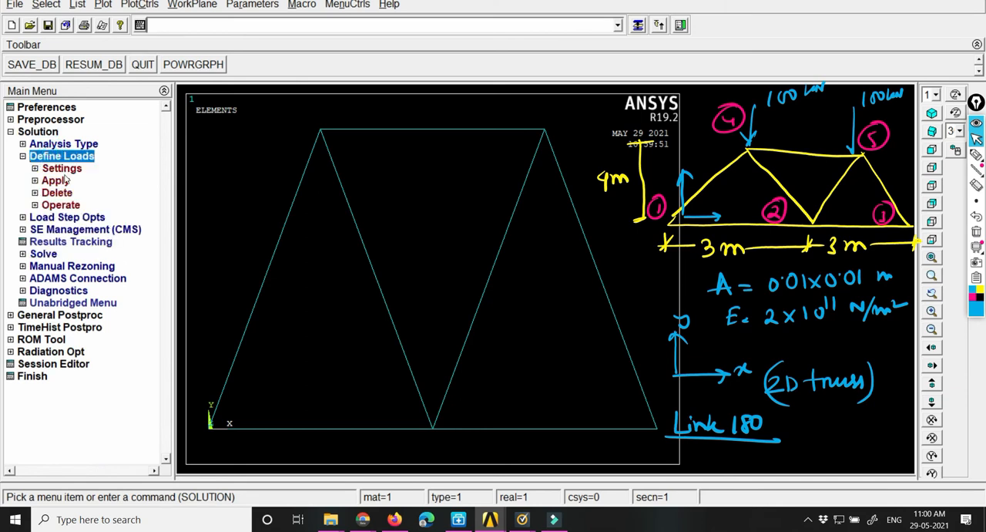
{"action": "left_click", "coordinate": [58, 180]}
{"action": "left_click", "coordinate": [60, 194]}
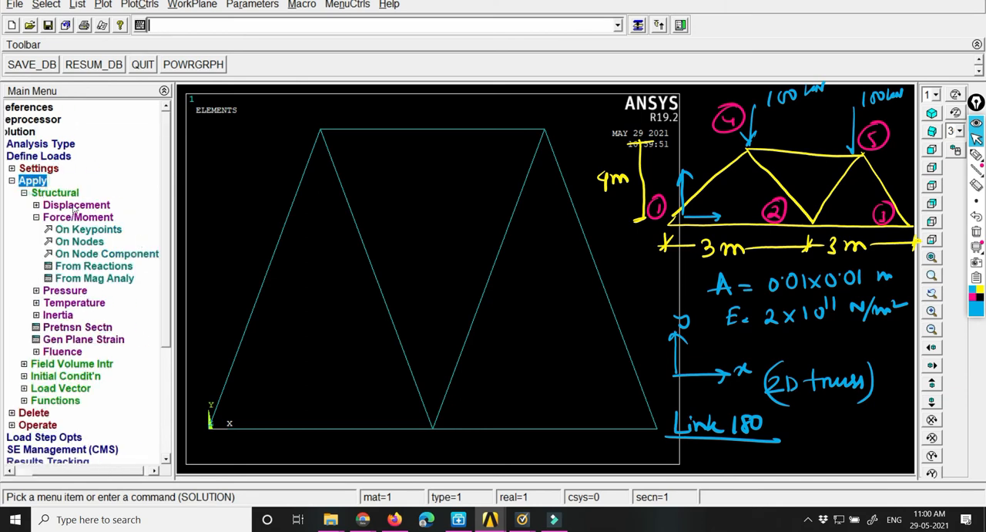
{"action": "left_click", "coordinate": [74, 206]}
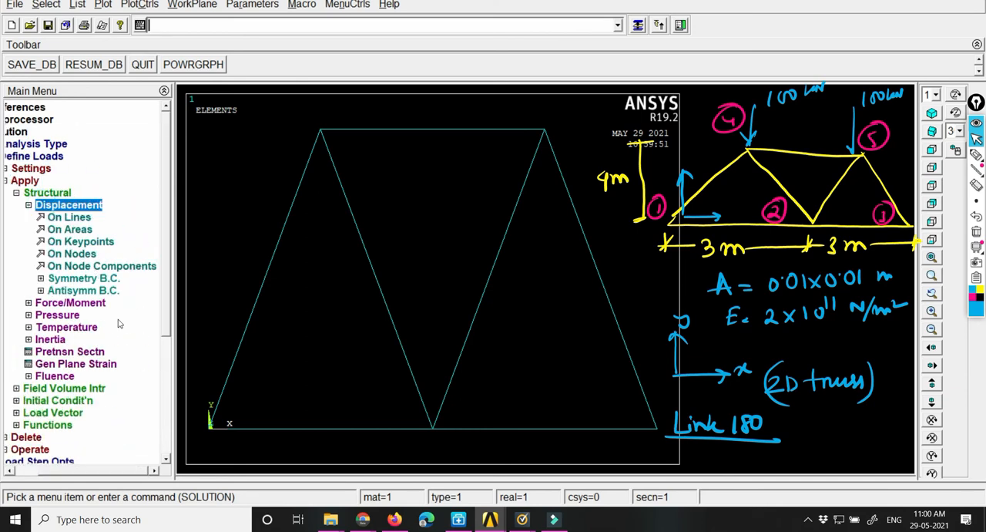
{"action": "left_click", "coordinate": [71, 242]}
{"action": "left_click", "coordinate": [199, 443]}
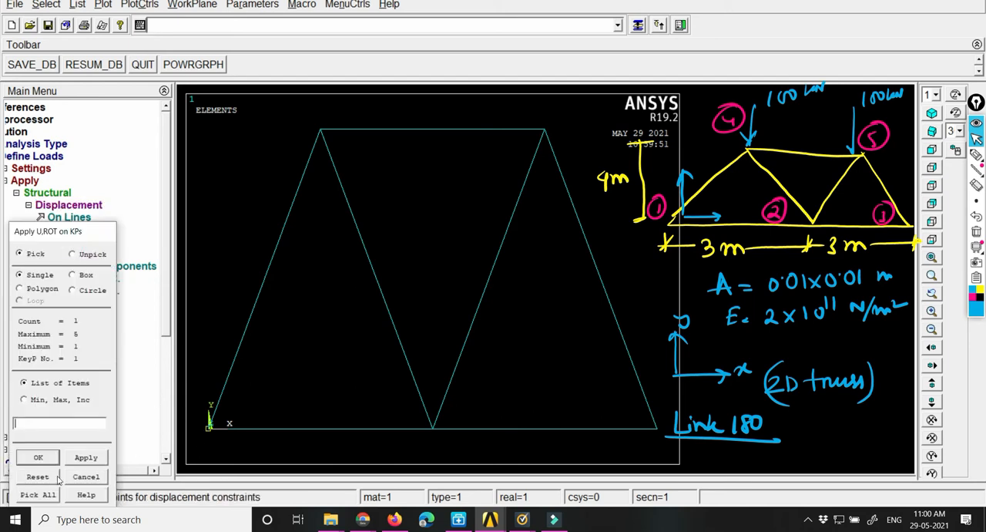
{"action": "left_click", "coordinate": [34, 458]}
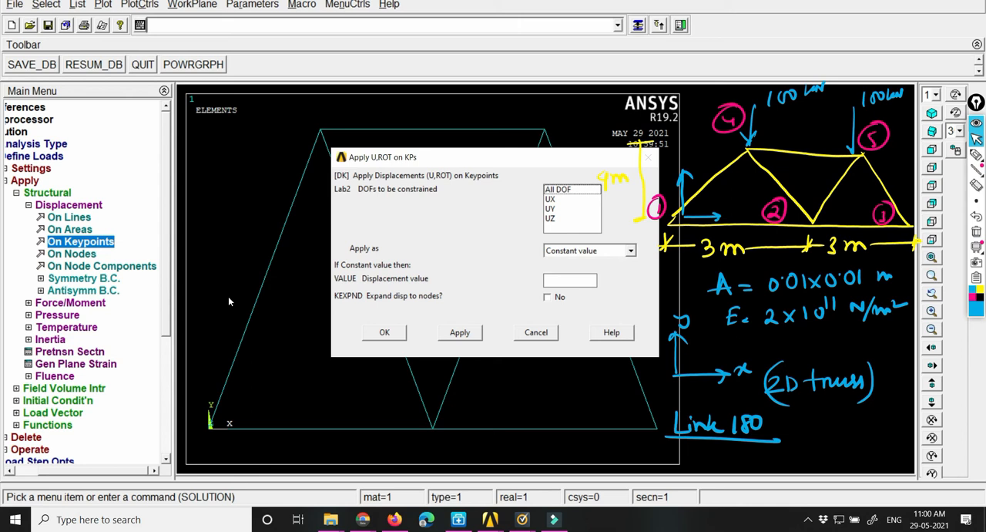
{"action": "left_click", "coordinate": [574, 192]}
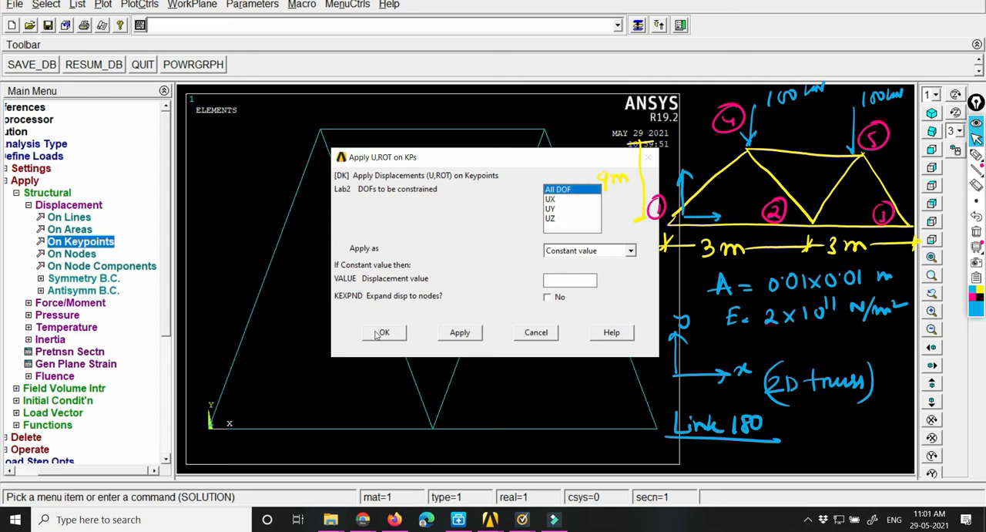
{"action": "left_click", "coordinate": [456, 333]}
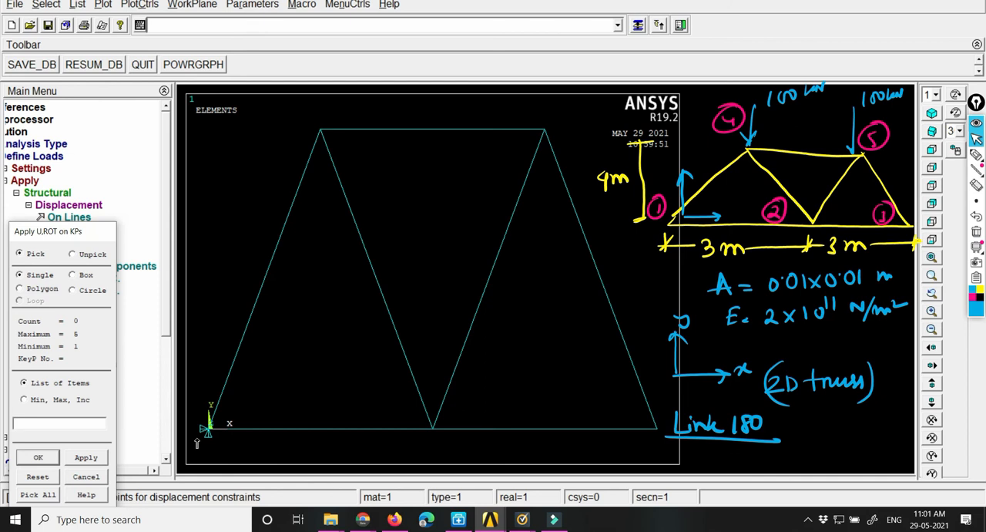
Step: Constrain keypoint 3 at the bottom chord's far end in UY and UZ, leaving UX free
{"action": "left_click", "coordinate": [657, 428]}
{"action": "left_click", "coordinate": [50, 460]}
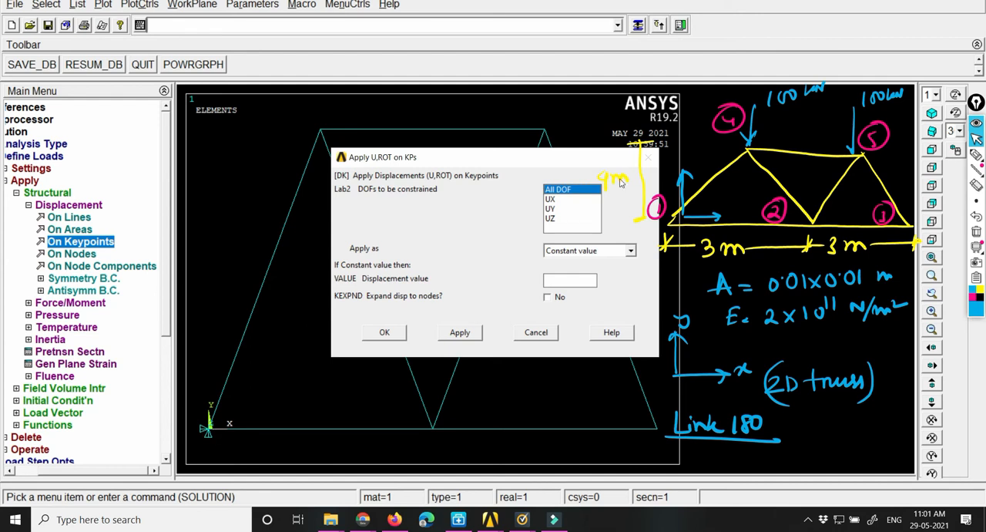
{"action": "left_click", "coordinate": [552, 209]}
{"action": "left_click", "coordinate": [552, 219]}
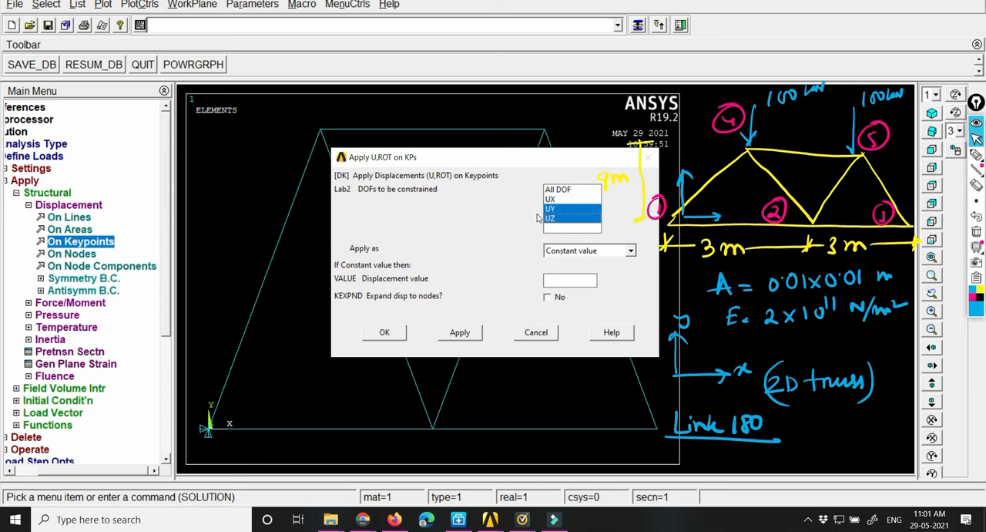
{"action": "left_click", "coordinate": [383, 334]}
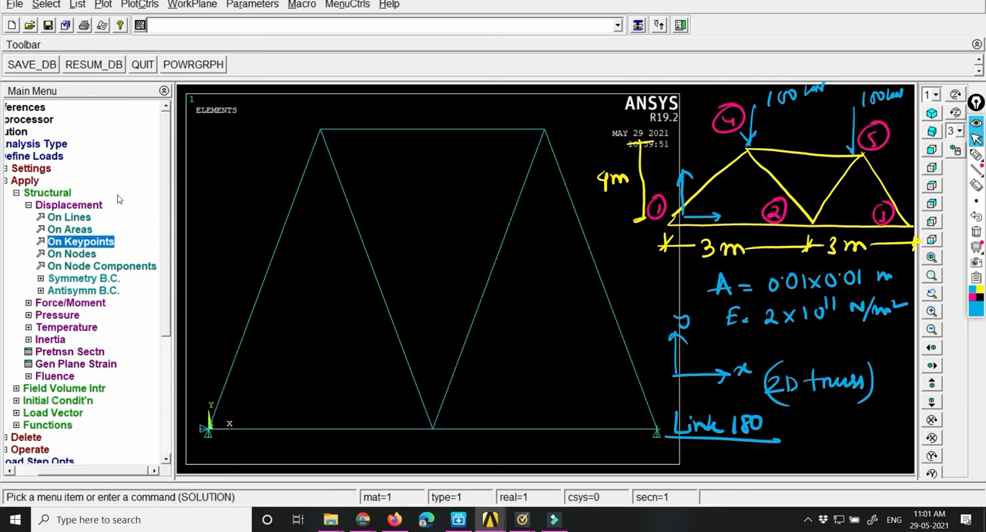
Step: Apply the sketched 100 kN load at keypoint 4 as a constant force in the negative FY direction
{"action": "left_click", "coordinate": [63, 205]}
{"action": "left_click", "coordinate": [87, 218]}
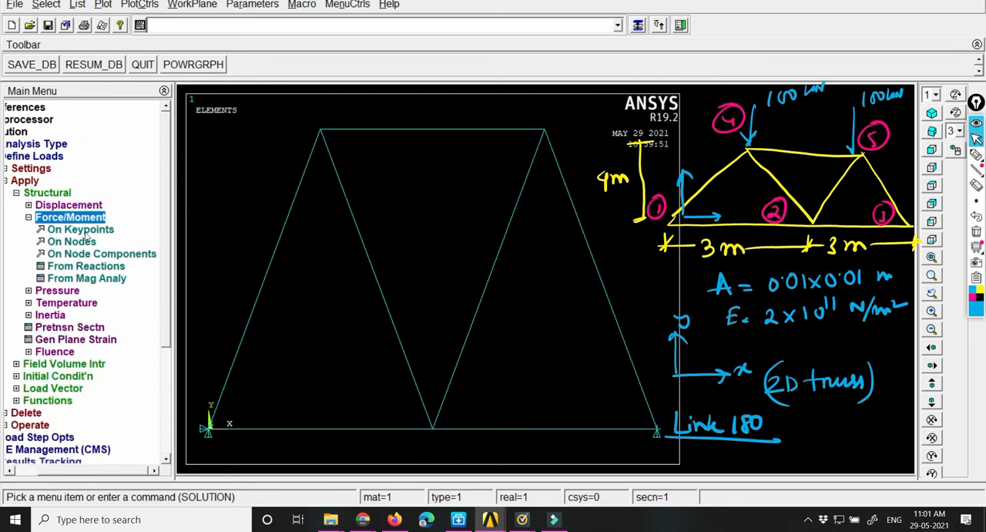
{"action": "left_click", "coordinate": [79, 230]}
{"action": "left_click", "coordinate": [321, 140]}
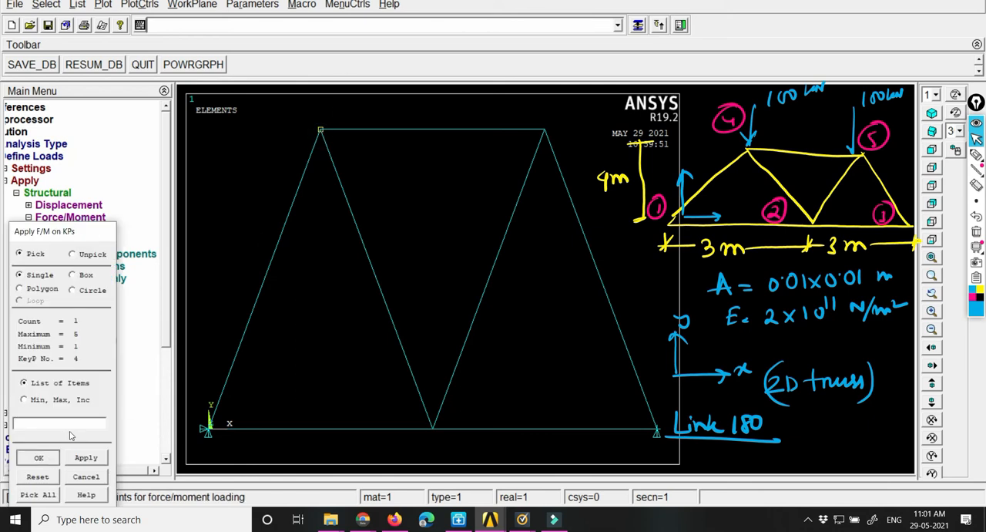
{"action": "left_click", "coordinate": [38, 457]}
{"action": "left_click", "coordinate": [574, 221]}
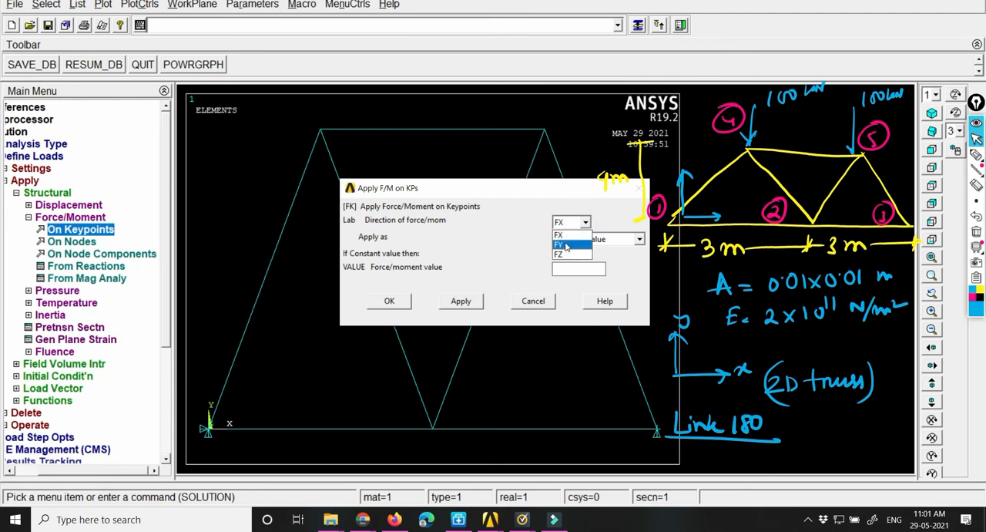
{"action": "left_click", "coordinate": [566, 245]}
{"action": "left_click", "coordinate": [561, 268]}
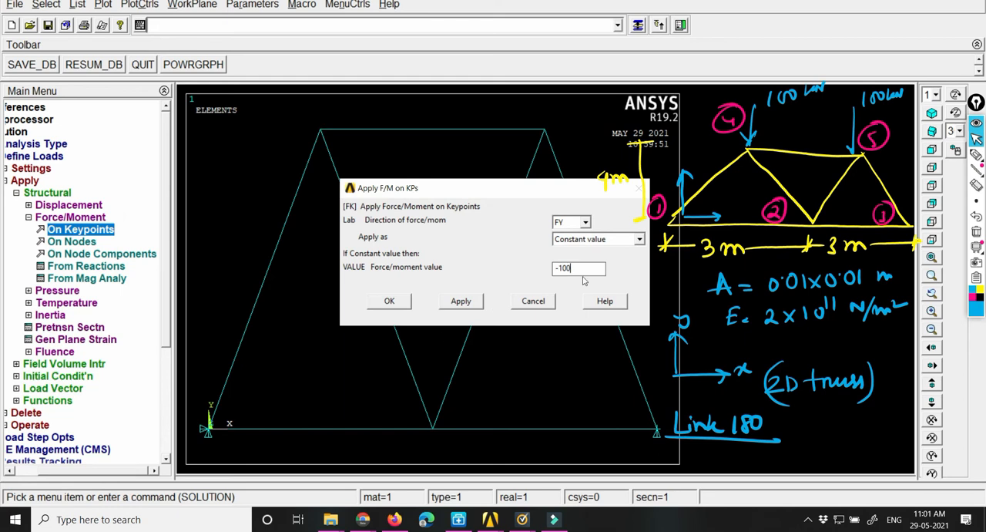
{"action": "type", "text": "0"}
{"action": "left_click", "coordinate": [389, 300]}
{"action": "left_click", "coordinate": [461, 300]}
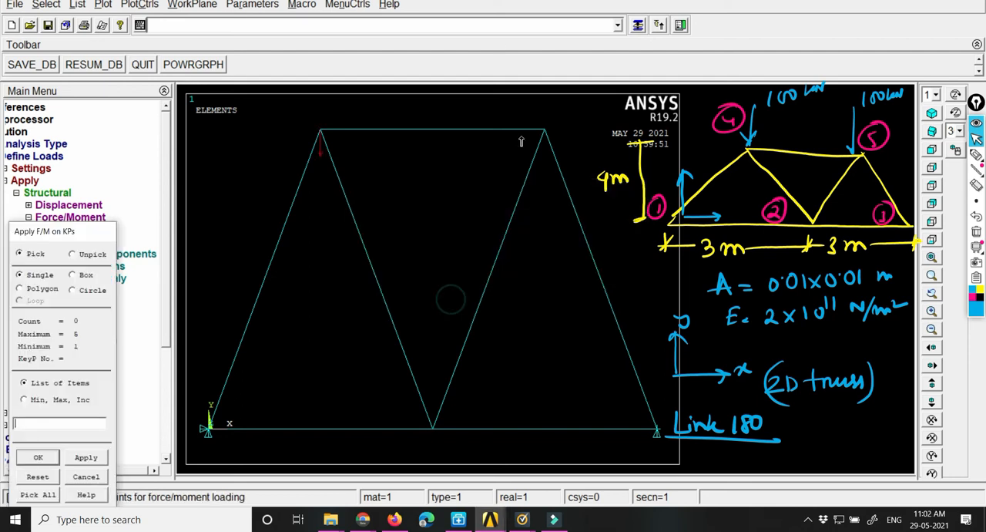
Step: Apply the same downward FY force at keypoint 5 on the top chord
{"action": "left_click", "coordinate": [545, 131]}
{"action": "left_click", "coordinate": [38, 458]}
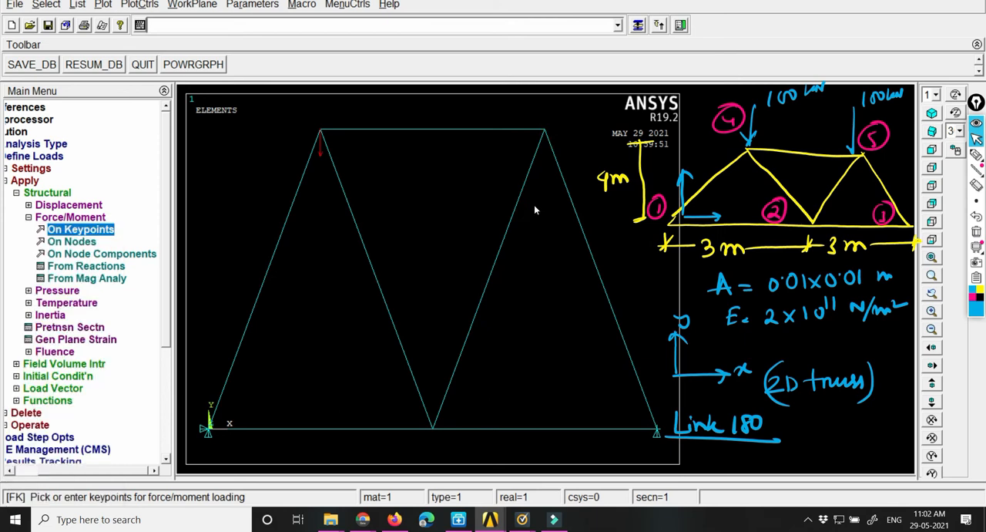
{"action": "left_click", "coordinate": [389, 301]}
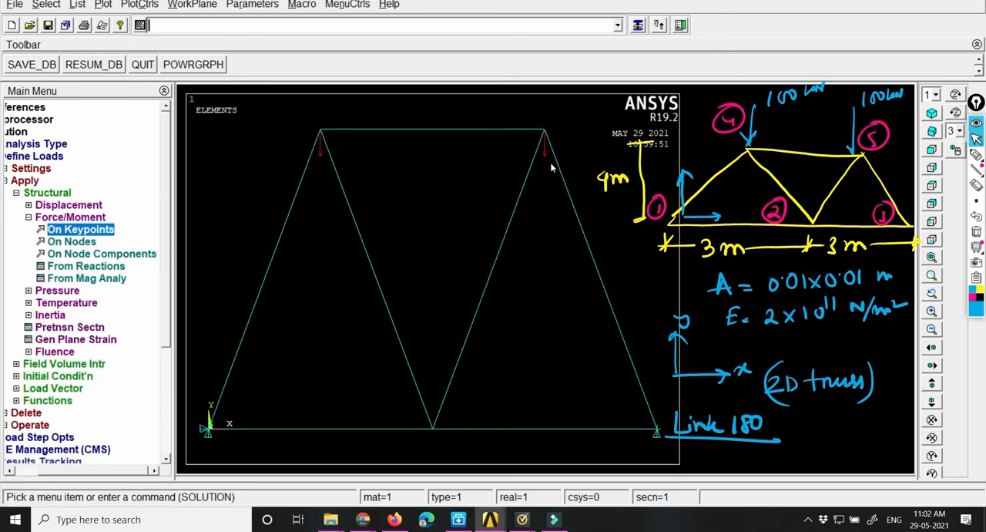
Step: Solve the current load step and dismiss the solution status windows
{"action": "left_click", "coordinate": [47, 193]}
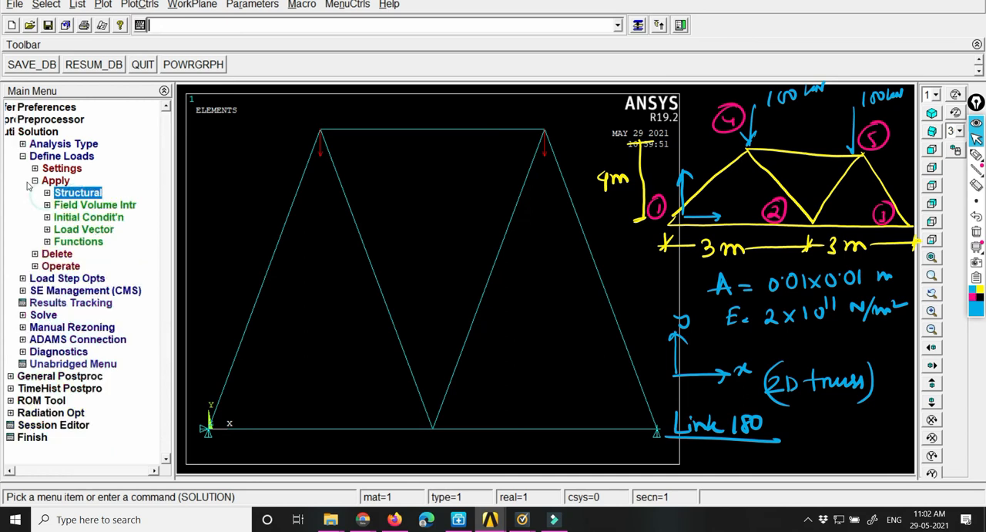
{"action": "left_click", "coordinate": [43, 180]}
{"action": "left_click", "coordinate": [61, 156]}
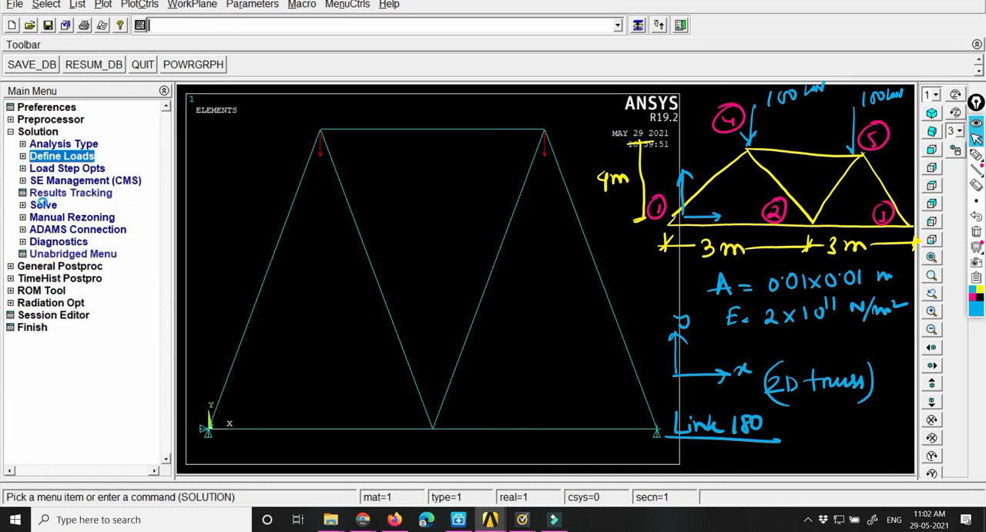
{"action": "left_click", "coordinate": [43, 205]}
{"action": "left_click", "coordinate": [68, 217]}
{"action": "left_click", "coordinate": [486, 309]}
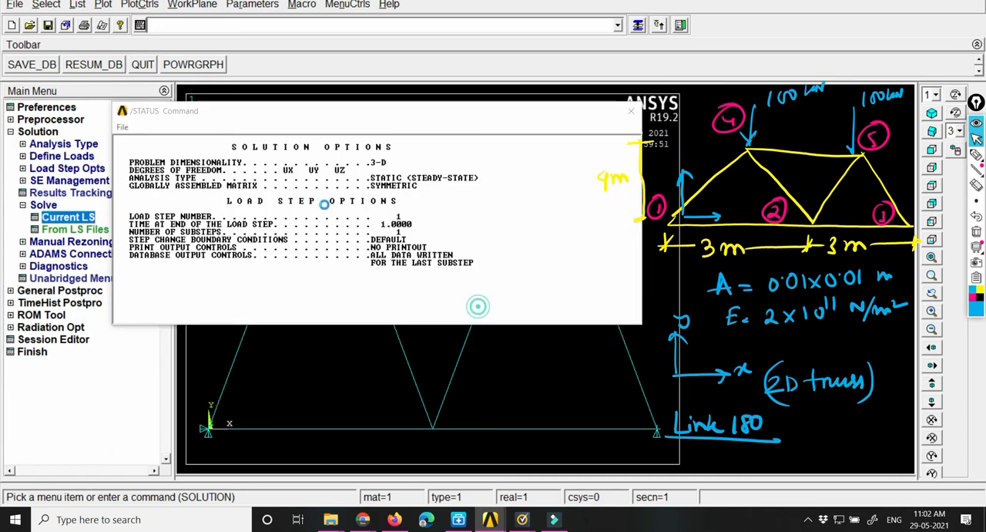
{"action": "left_click", "coordinate": [182, 81]}
{"action": "left_click", "coordinate": [631, 112]}
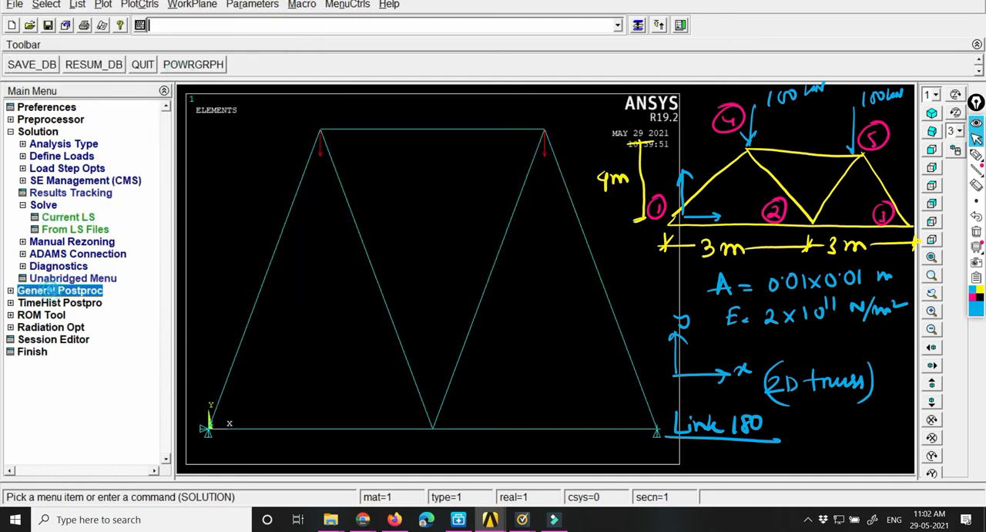
Step: Plot the truss's deformed shape together with the undeformed shape
{"action": "left_click", "coordinate": [54, 291]}
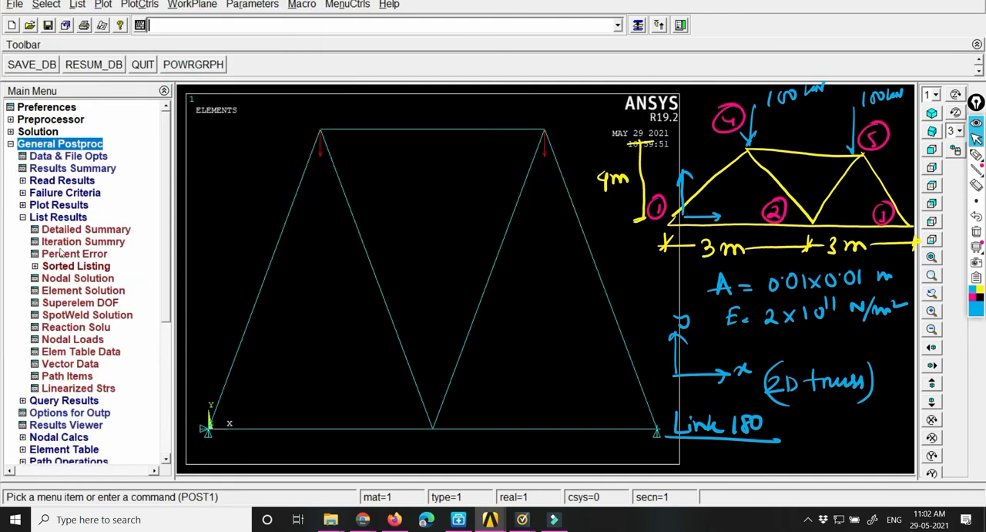
{"action": "left_click", "coordinate": [48, 205]}
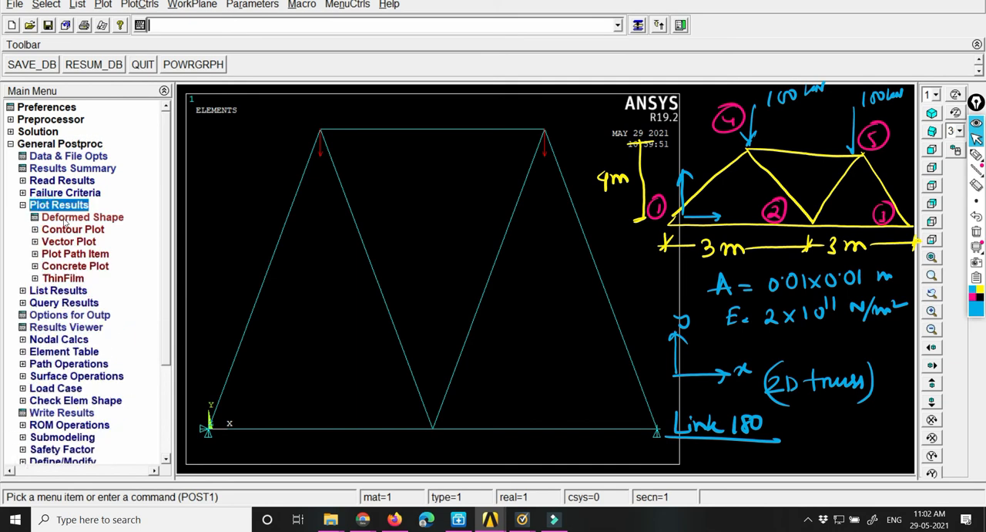
{"action": "left_click", "coordinate": [65, 217]}
{"action": "left_click", "coordinate": [598, 248]}
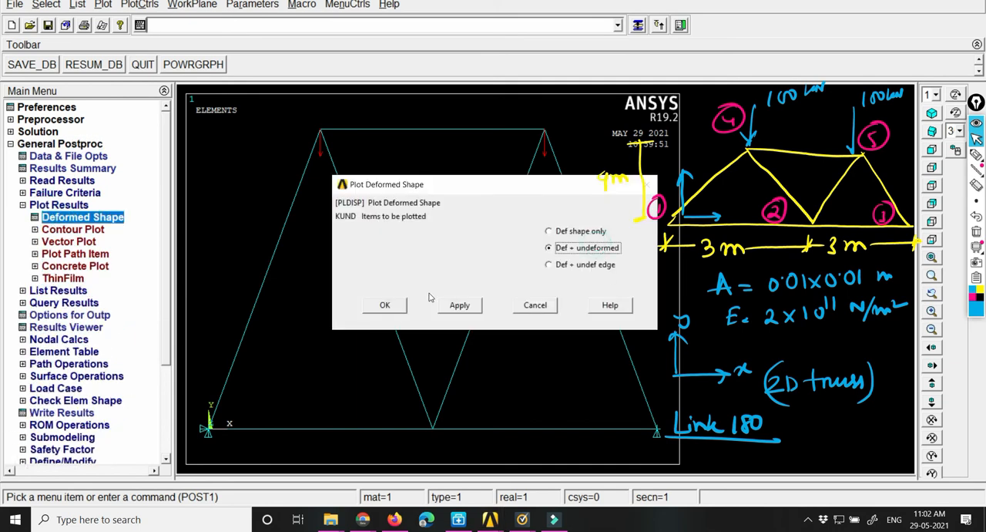
{"action": "left_click", "coordinate": [392, 306]}
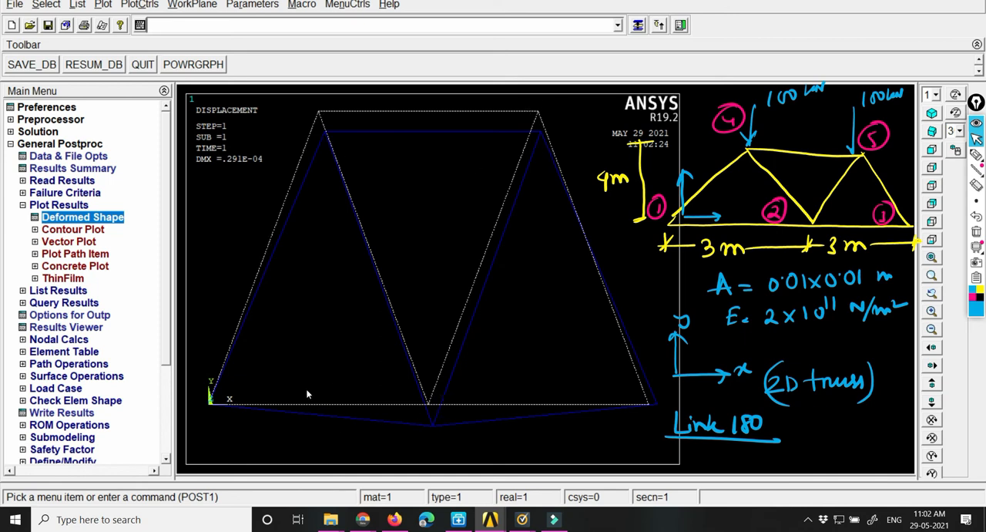
Step: List the element solution for the X-component of structural force
{"action": "left_click", "coordinate": [61, 205]}
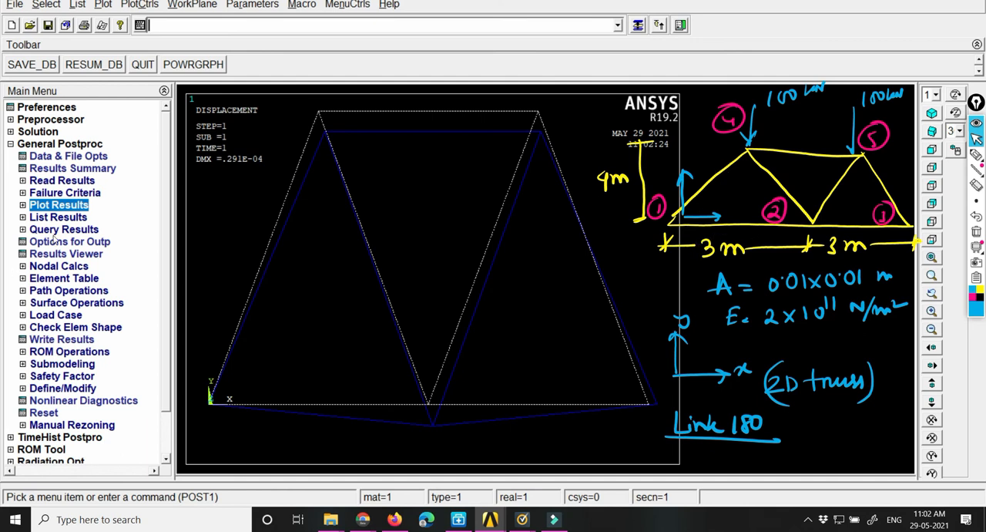
{"action": "left_click", "coordinate": [57, 205]}
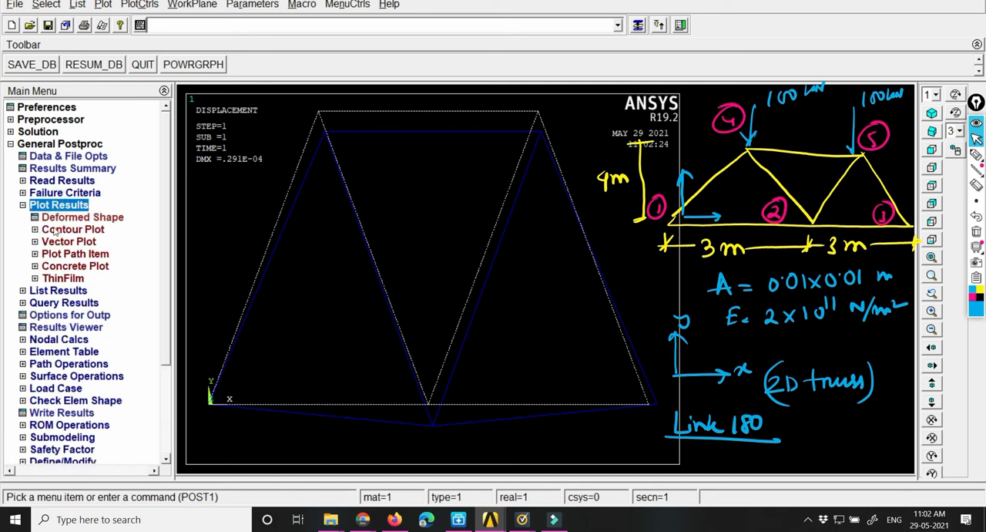
{"action": "left_click", "coordinate": [57, 291]}
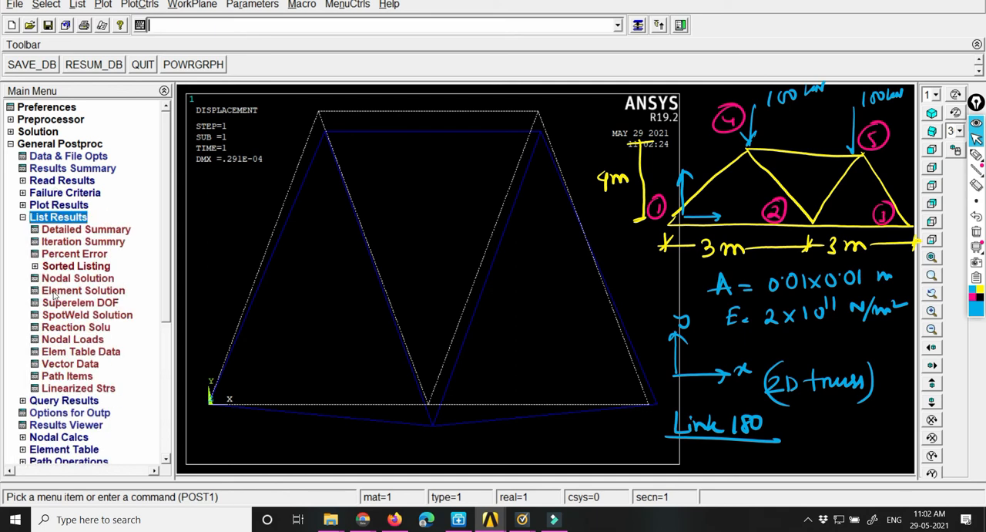
{"action": "left_click", "coordinate": [62, 292]}
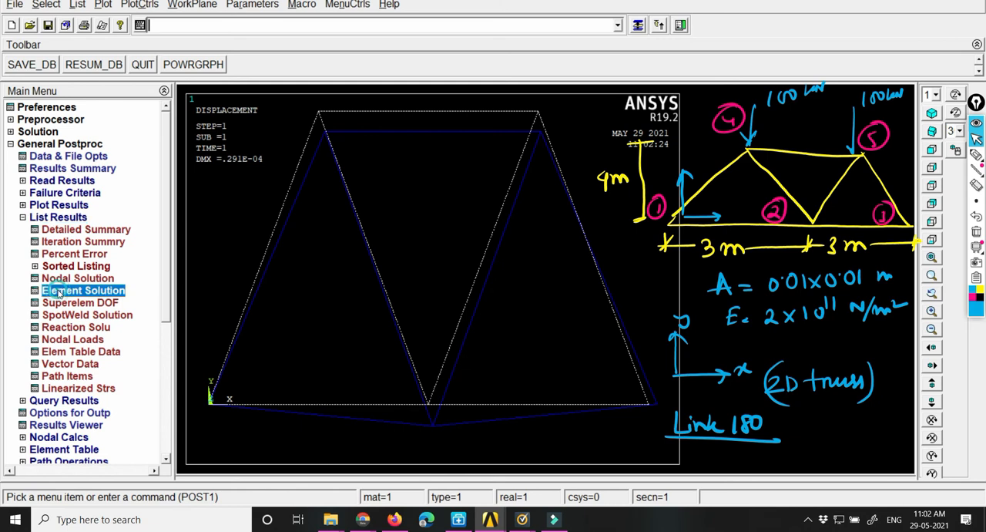
{"action": "left_click_drag", "start_coordinate": [352, 136], "coordinate": [182, 133]}
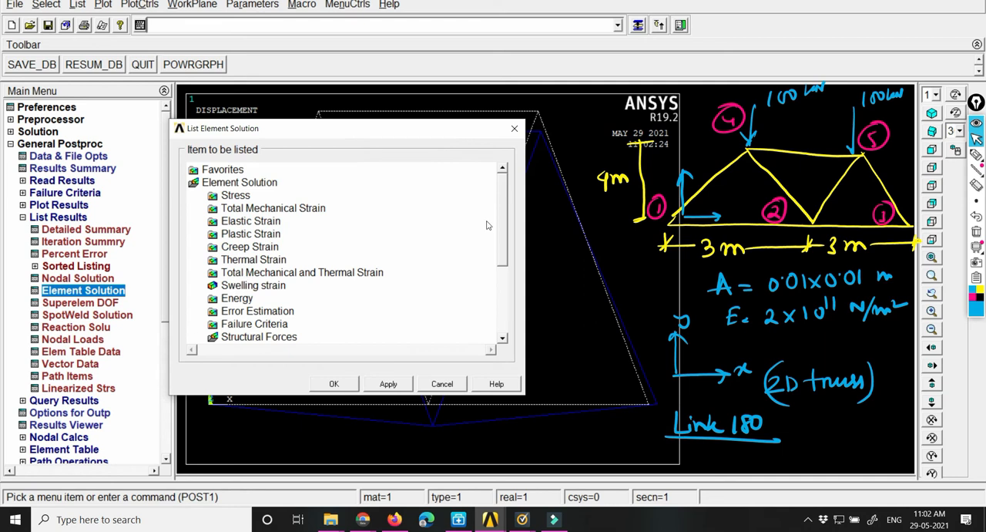
{"action": "scroll", "coordinate": [502, 215], "scroll_direction": "down", "scroll_amount": 3}
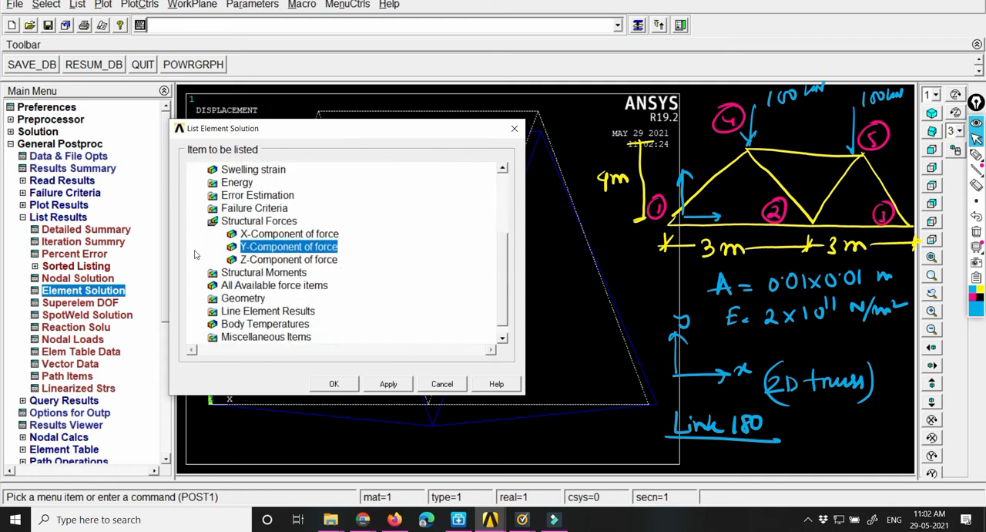
{"action": "left_click", "coordinate": [274, 235]}
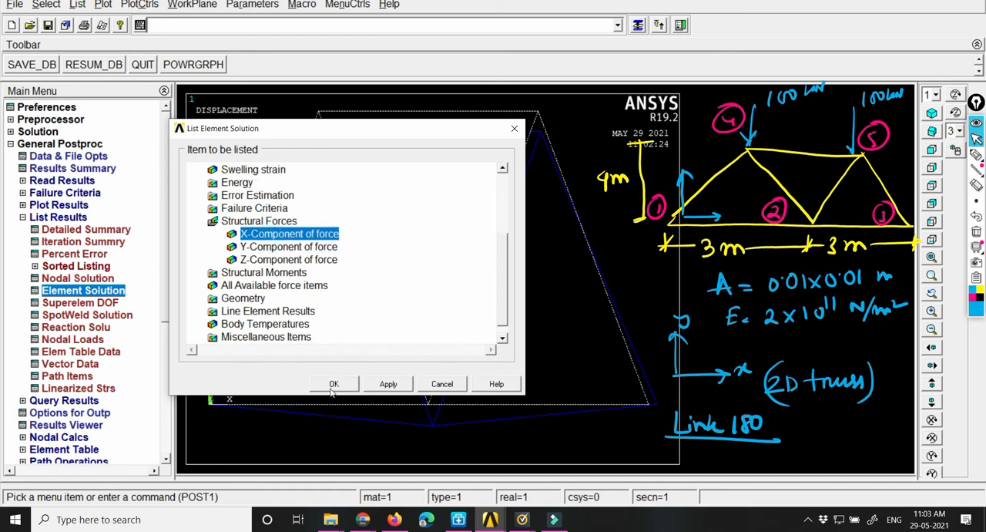
{"action": "left_click", "coordinate": [333, 385]}
{"action": "left_click_drag", "start_coordinate": [378, 324], "coordinate": [378, 474]}
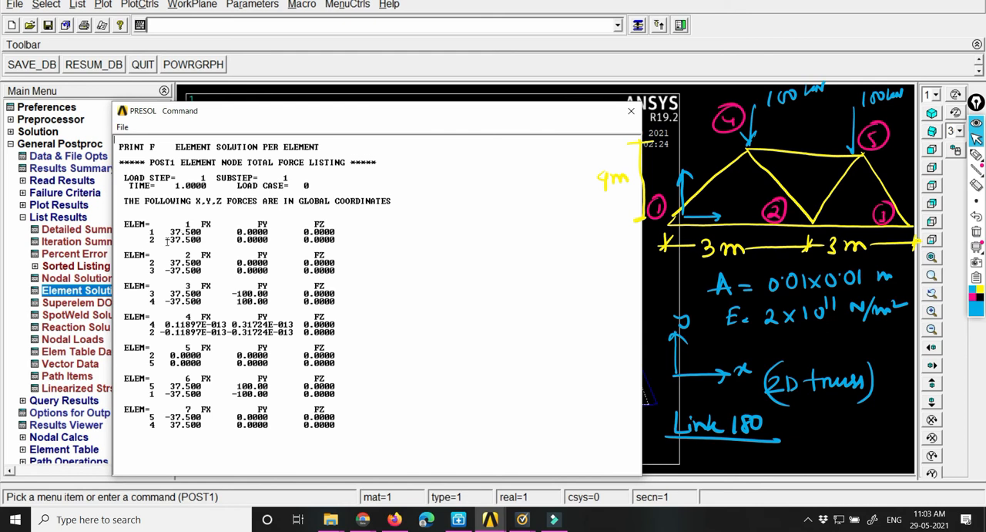
Step: Uncover the displacement plot from the force listing and display element numbers on the truss members
{"action": "left_click_drag", "start_coordinate": [294, 120], "coordinate": [848, 90]}
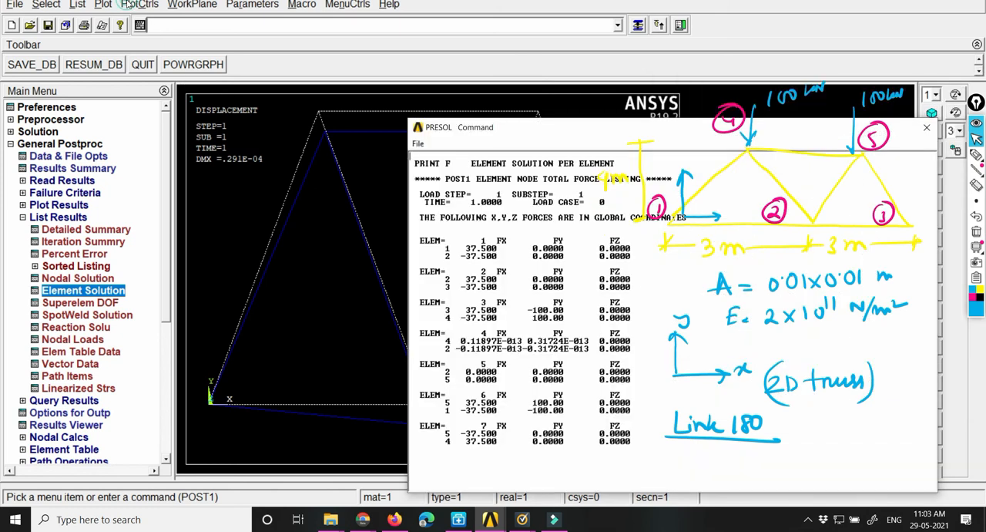
{"action": "left_click", "coordinate": [126, 3]}
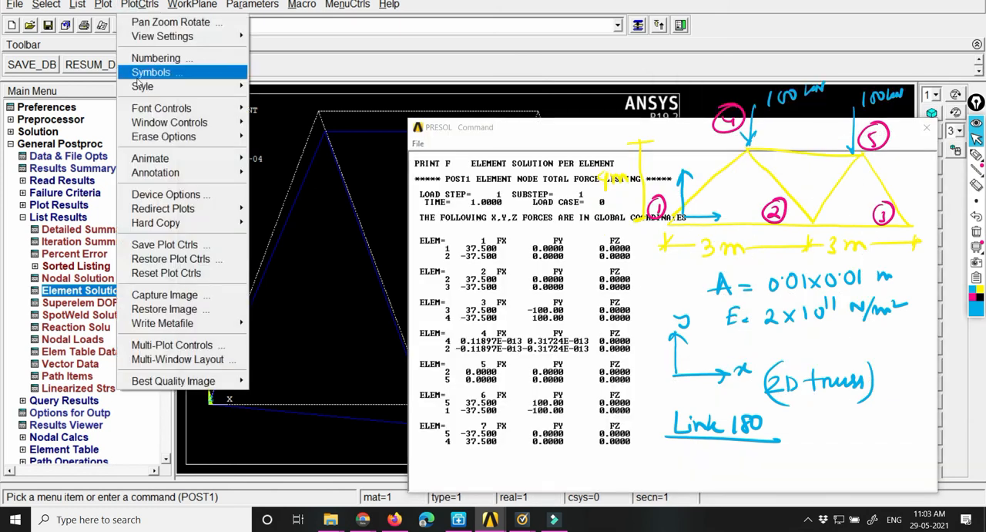
{"action": "left_click", "coordinate": [154, 57]}
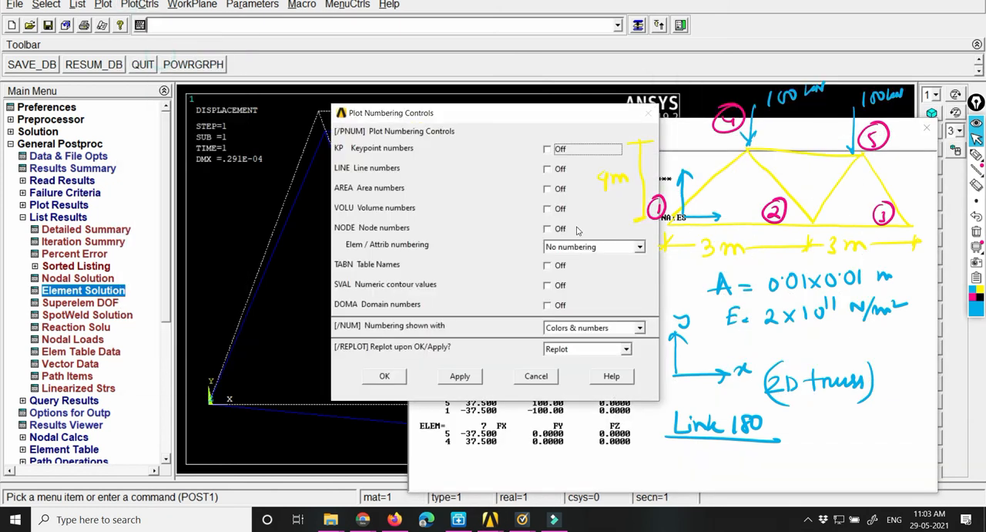
{"action": "left_click", "coordinate": [640, 247]}
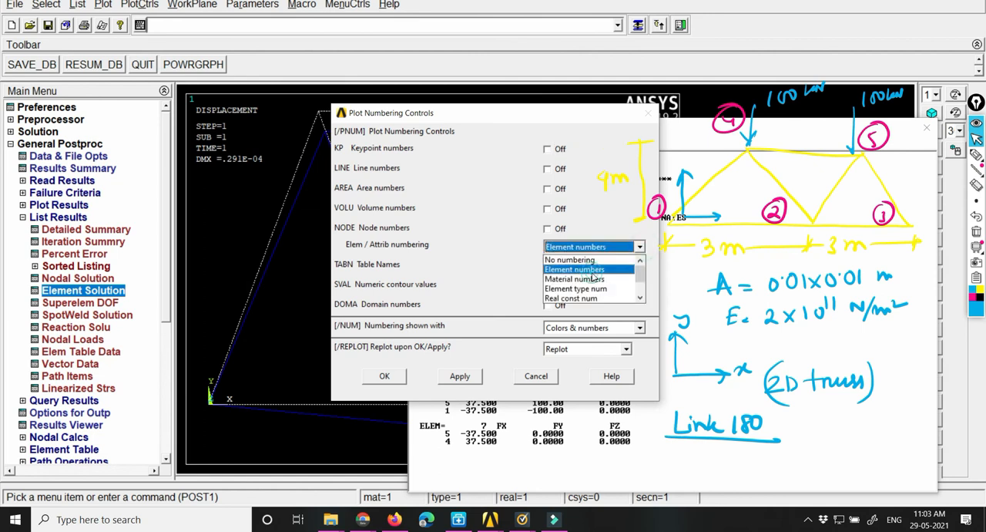
{"action": "left_click", "coordinate": [585, 269]}
{"action": "left_click", "coordinate": [385, 376]}
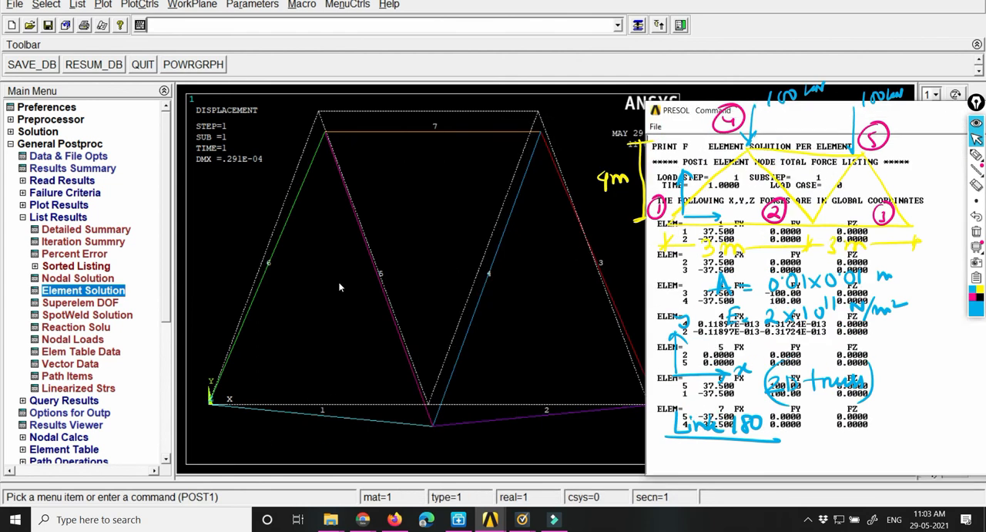
Step: Place the force listing beside the plot and annotate element 1 with inward-facing tension arrows and the value 37.5
{"action": "mouse_move", "coordinate": [671, 111]}
{"action": "left_mouse_down"}
{"action": "mouse_move", "coordinate": [265, 77]}
{"action": "mouse_move", "coordinate": [142, 53]}
{"action": "left_mouse_up"}
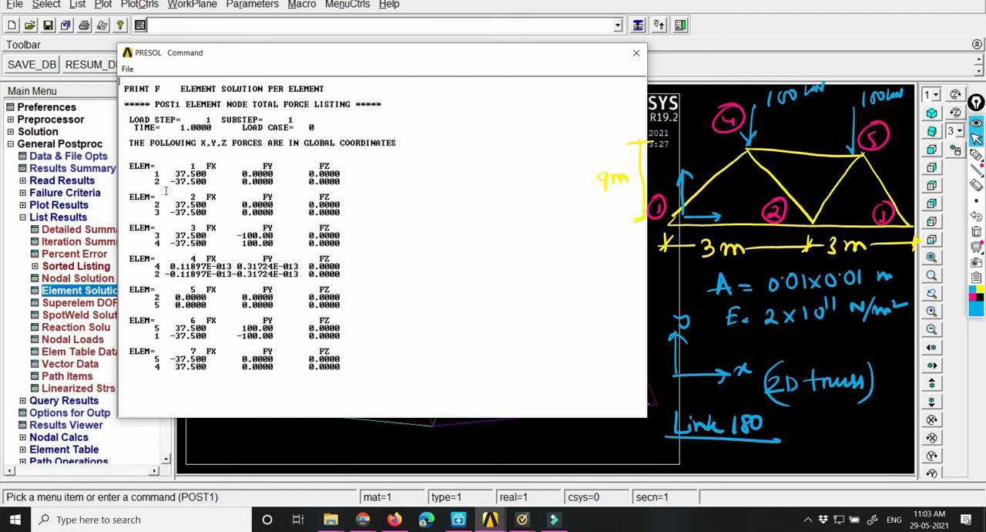
{"action": "left_click_drag", "start_coordinate": [302, 60], "coordinate": [692, 19]}
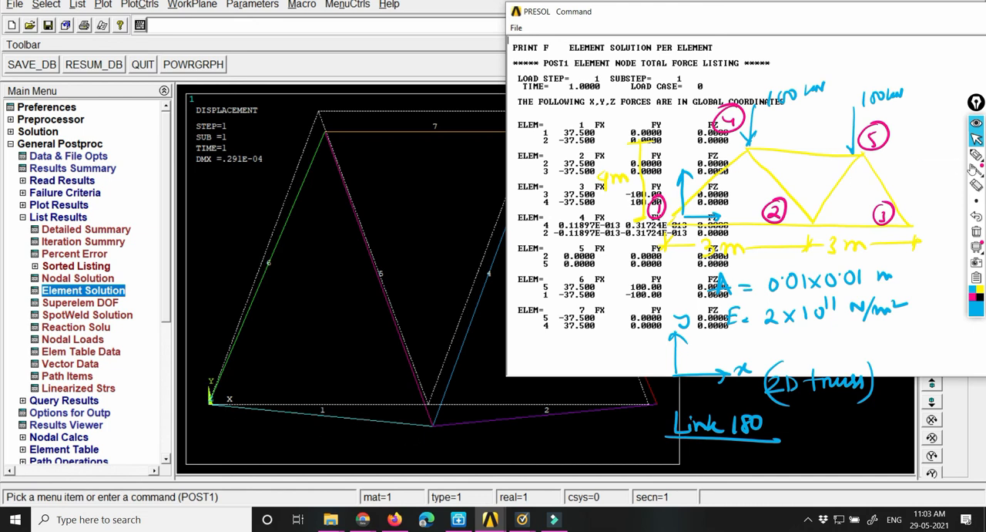
{"action": "left_click", "coordinate": [976, 155]}
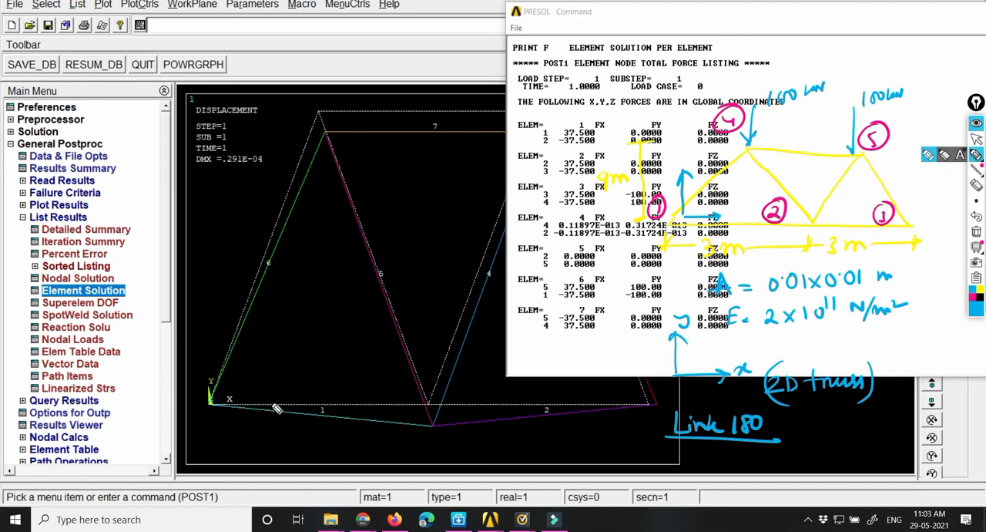
{"action": "left_click_drag", "start_coordinate": [264, 412], "coordinate": [284, 413]}
{"action": "mouse_move", "coordinate": [352, 413]}
{"action": "left_mouse_down"}
{"action": "mouse_move", "coordinate": [329, 413]}
{"action": "mouse_move", "coordinate": [345, 426]}
{"action": "left_mouse_up"}
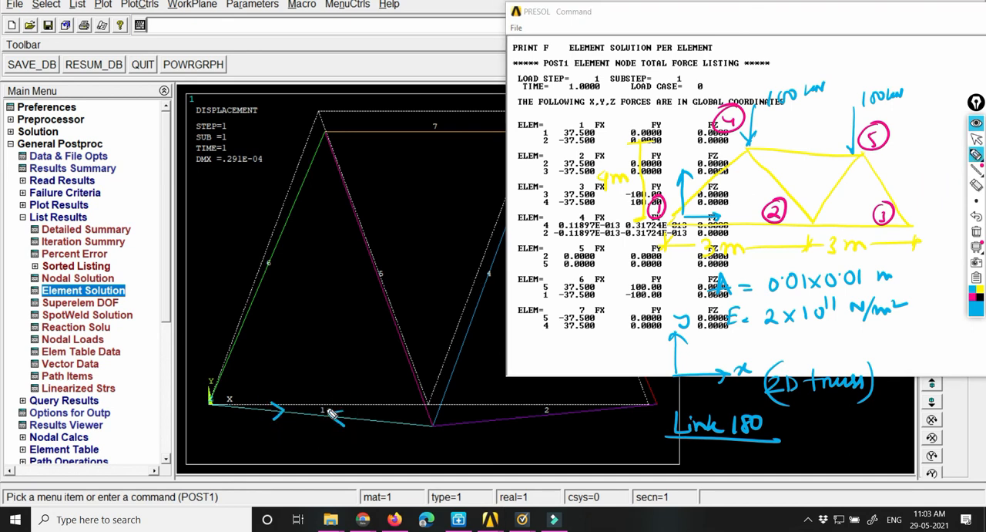
{"action": "mouse_move", "coordinate": [270, 379]}
{"action": "left_mouse_down"}
{"action": "mouse_move", "coordinate": [272, 393]}
{"action": "mouse_move", "coordinate": [290, 393]}
{"action": "mouse_move", "coordinate": [315, 373]}
{"action": "left_mouse_up"}
{"action": "left_click", "coordinate": [299, 379]}
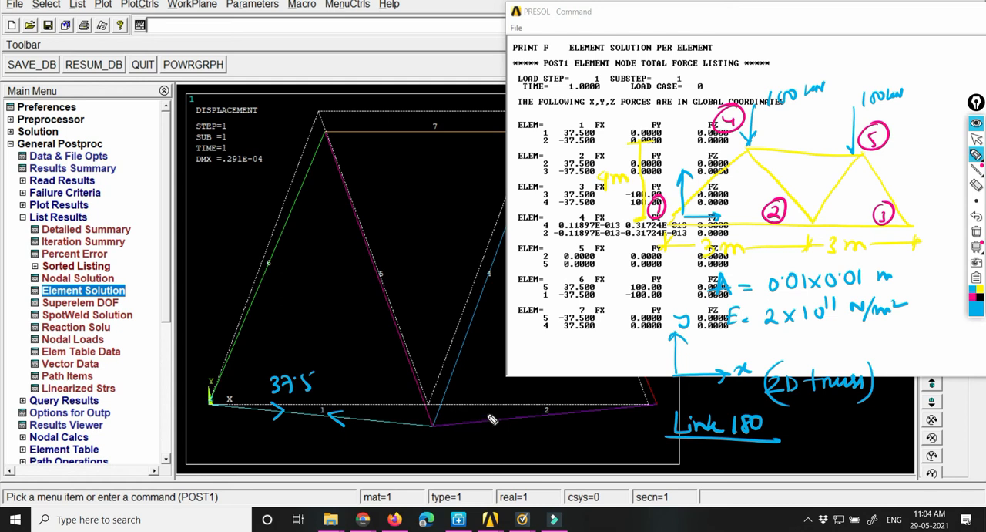
Step: Draw inward-facing arrows on element 2 and write a T for tension beneath elements 2 and 1
{"action": "left_click_drag", "start_coordinate": [479, 412], "coordinate": [479, 426]}
{"action": "left_click_drag", "start_coordinate": [562, 407], "coordinate": [564, 421]}
{"action": "left_click_drag", "start_coordinate": [510, 432], "coordinate": [532, 432]}
{"action": "left_click_drag", "start_coordinate": [521, 432], "coordinate": [521, 444]}
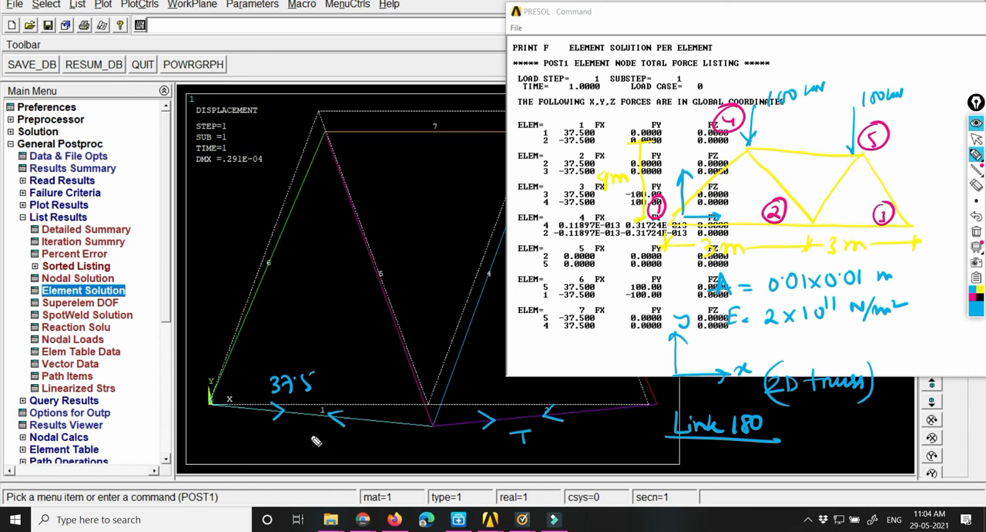
{"action": "left_click_drag", "start_coordinate": [289, 433], "coordinate": [309, 433]}
{"action": "left_click_drag", "start_coordinate": [298, 433], "coordinate": [300, 448]}
Step: Underline the FX values of elements 4 and 5 in the force listing
{"action": "left_click_drag", "start_coordinate": [623, 239], "coordinate": [554, 235]}
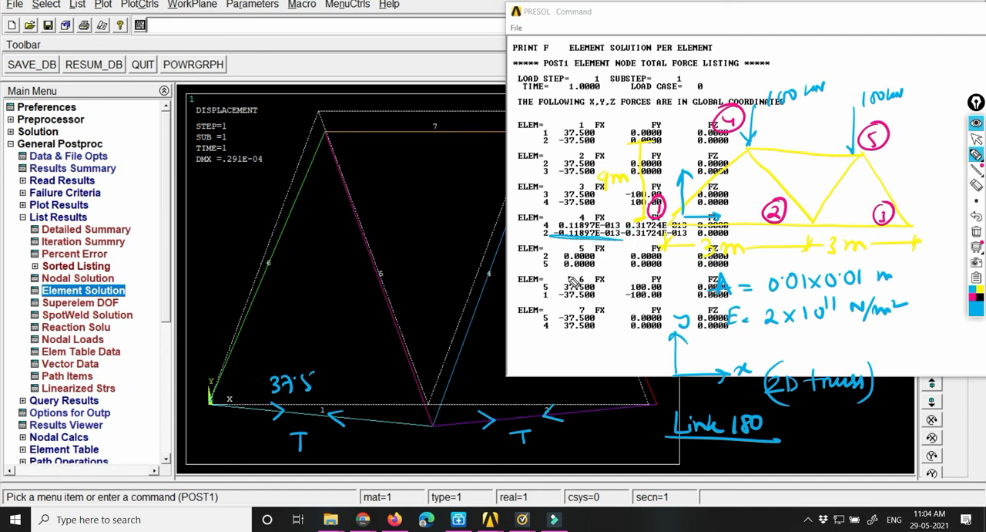
{"action": "left_click_drag", "start_coordinate": [564, 269], "coordinate": [606, 268]}
Step: Write the force value 37.5 beside element 6 and above element 7 on the plot
{"action": "mouse_move", "coordinate": [216, 243]}
{"action": "left_mouse_down"}
{"action": "mouse_move", "coordinate": [223, 257]}
{"action": "mouse_move", "coordinate": [232, 248]}
{"action": "left_mouse_up"}
{"action": "left_click_drag", "start_coordinate": [203, 248], "coordinate": [209, 267]}
{"action": "left_click", "coordinate": [234, 241]}
{"action": "left_click_drag", "start_coordinate": [246, 234], "coordinate": [241, 257]}
{"action": "left_click_drag", "start_coordinate": [246, 234], "coordinate": [258, 232]}
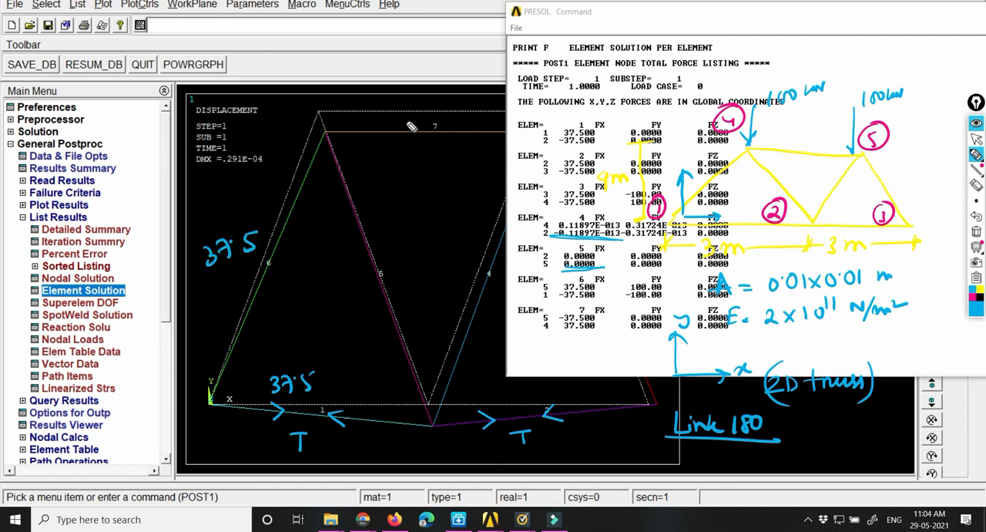
{"action": "mouse_move", "coordinate": [415, 111]}
{"action": "left_mouse_down"}
{"action": "mouse_move", "coordinate": [425, 122]}
{"action": "mouse_move", "coordinate": [416, 125]}
{"action": "mouse_move", "coordinate": [432, 126]}
{"action": "left_mouse_up"}
{"action": "mouse_move", "coordinate": [428, 118]}
{"action": "left_mouse_down"}
{"action": "mouse_move", "coordinate": [447, 123]}
{"action": "mouse_move", "coordinate": [460, 107]}
{"action": "left_mouse_up"}
{"action": "left_click", "coordinate": [441, 116]}
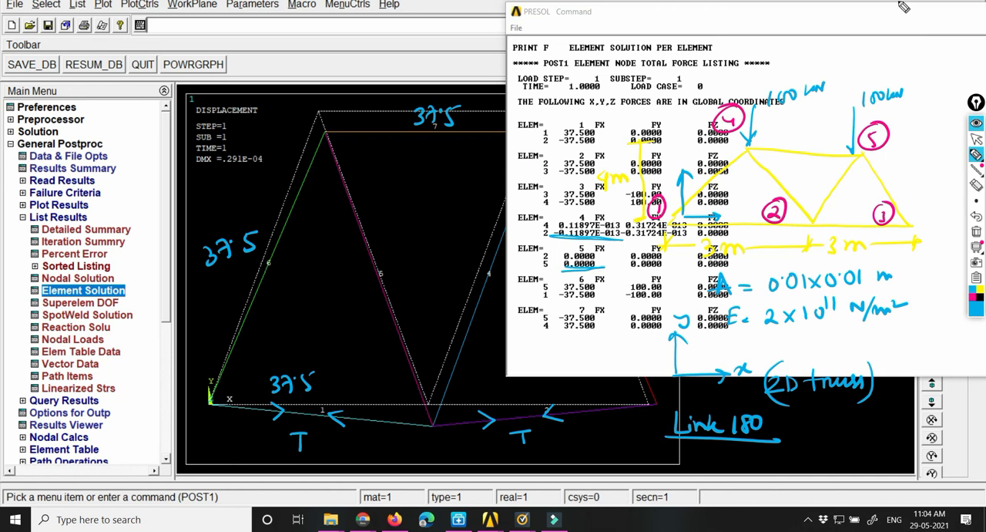
Step: Close the force listing and erase the two leftover underlines near element 3
{"action": "left_click", "coordinate": [976, 138]}
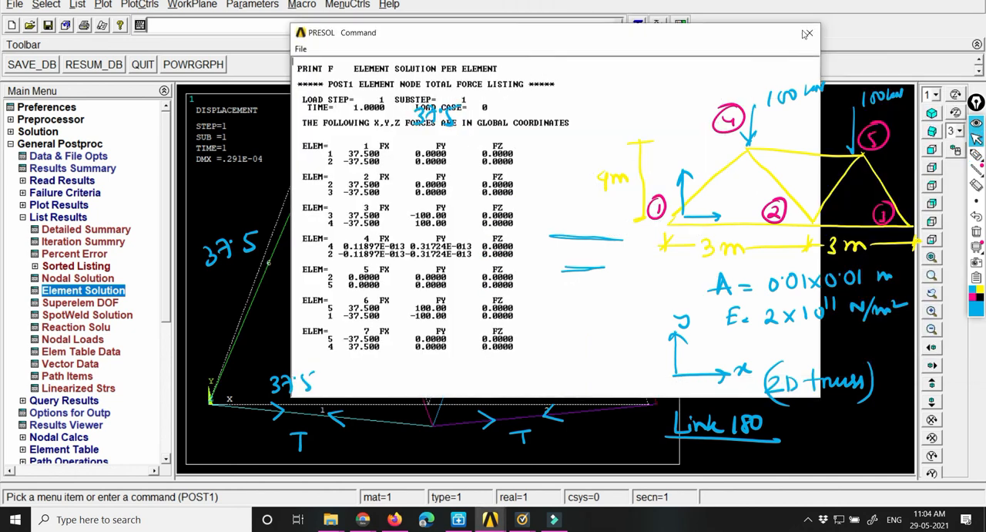
{"action": "left_click", "coordinate": [921, 214]}
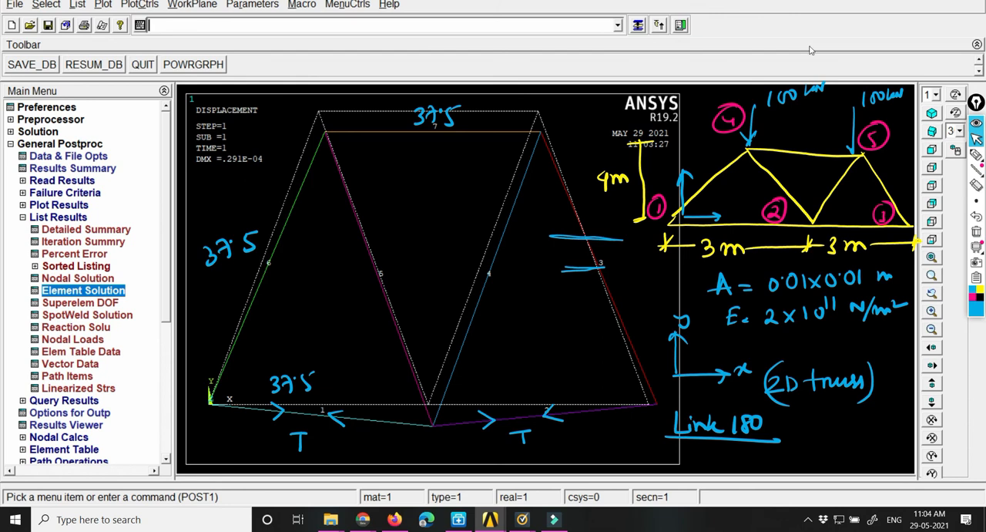
{"action": "left_click", "coordinate": [976, 185]}
{"action": "left_click_drag", "start_coordinate": [611, 243], "coordinate": [583, 266]}
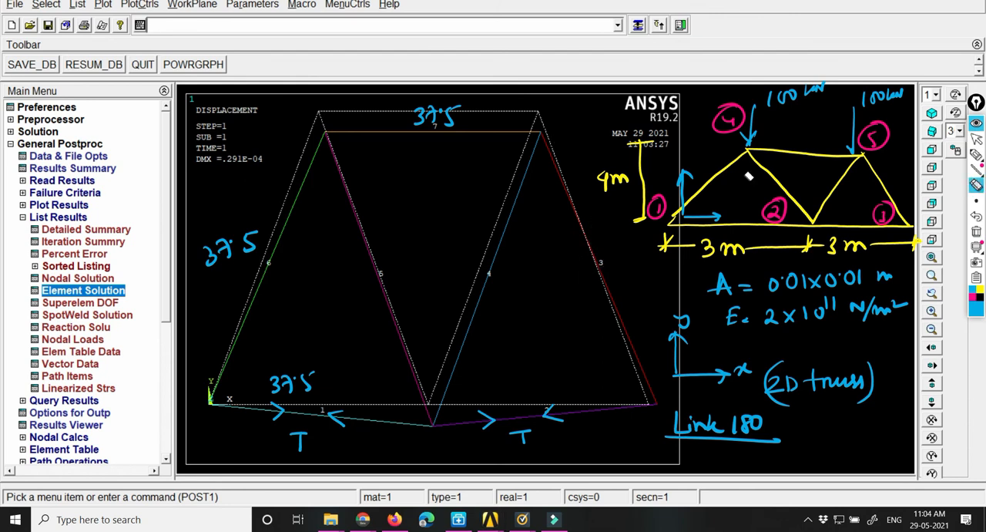
Step: Write the force value 37.5 beside element 3 with the pen
{"action": "left_click", "coordinate": [977, 139]}
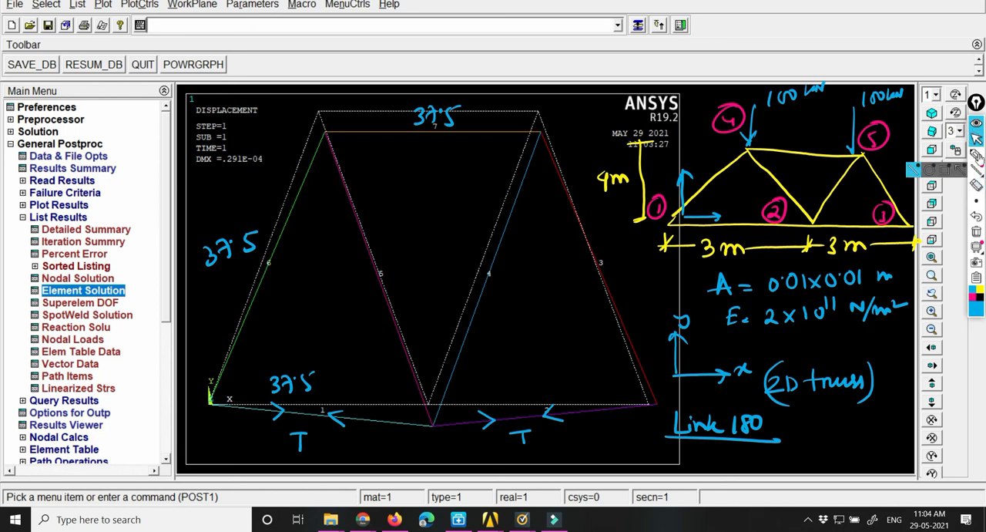
{"action": "left_click", "coordinate": [976, 155]}
{"action": "mouse_move", "coordinate": [604, 240]}
{"action": "left_mouse_down"}
{"action": "mouse_move", "coordinate": [607, 253]}
{"action": "mouse_move", "coordinate": [627, 253]}
{"action": "left_mouse_up"}
{"action": "left_click", "coordinate": [624, 244]}
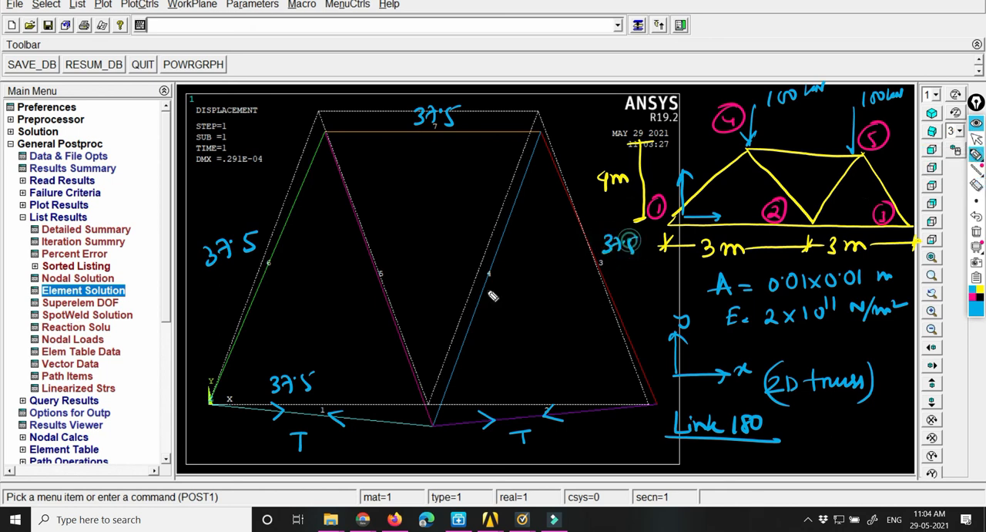
Step: Write 37.5 over the T beneath element 2 and mark elements 5 and 4 with 0
{"action": "mouse_move", "coordinate": [524, 434]}
{"action": "left_mouse_down"}
{"action": "mouse_move", "coordinate": [515, 447]}
{"action": "mouse_move", "coordinate": [531, 448]}
{"action": "left_mouse_up"}
{"action": "left_click_drag", "start_coordinate": [525, 439], "coordinate": [557, 447]}
{"action": "left_click", "coordinate": [548, 432]}
{"action": "left_click_drag", "start_coordinate": [559, 430], "coordinate": [570, 427]}
{"action": "left_click", "coordinate": [548, 431]}
{"action": "left_click_drag", "start_coordinate": [515, 259], "coordinate": [521, 272]}
{"action": "left_click_drag", "start_coordinate": [370, 271], "coordinate": [365, 286]}
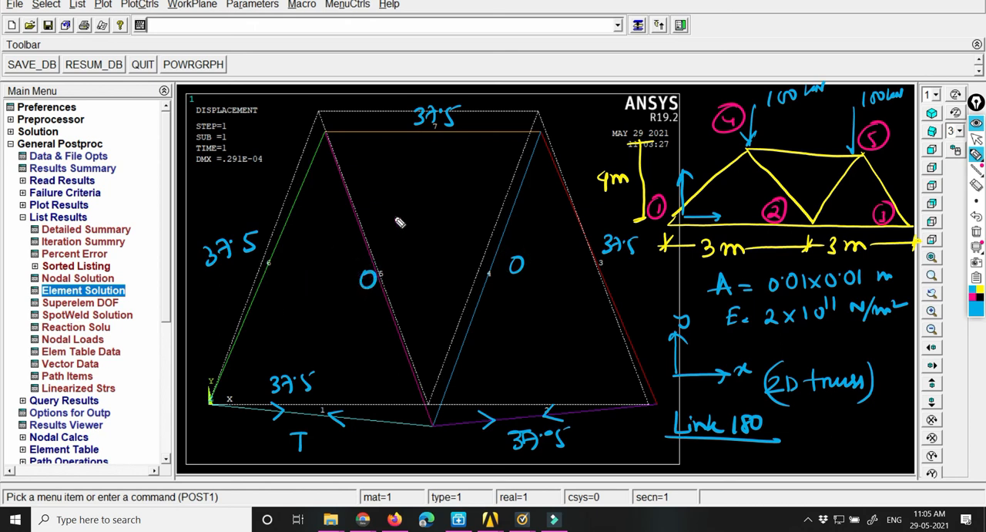
Step: Sketch downward load arrows at both top joints and an upward reaction arrow labelled 100 at the pinned support at the origin
{"action": "mouse_move", "coordinate": [324, 97]}
{"action": "left_mouse_down"}
{"action": "mouse_move", "coordinate": [327, 129]}
{"action": "mouse_move", "coordinate": [330, 117]}
{"action": "left_mouse_up"}
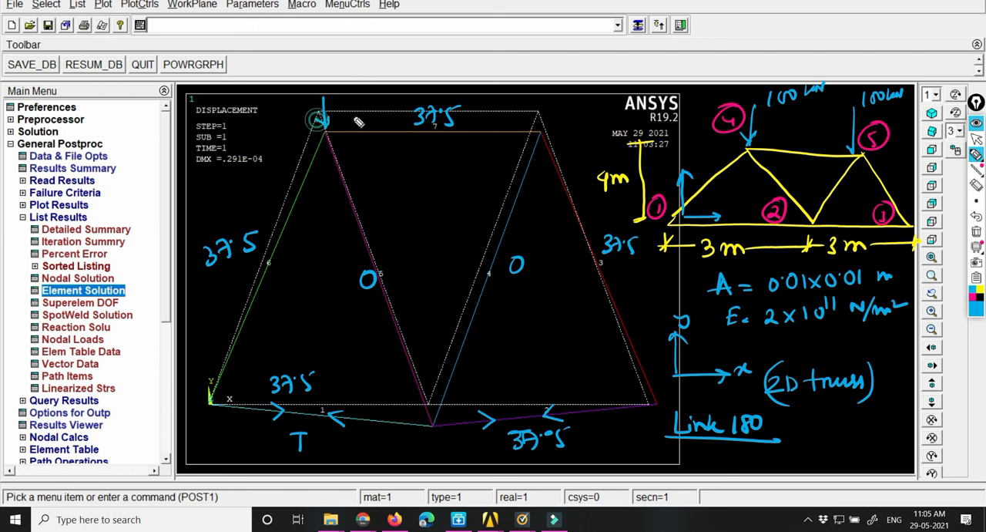
{"action": "mouse_move", "coordinate": [537, 95]}
{"action": "left_mouse_down"}
{"action": "mouse_move", "coordinate": [537, 124]}
{"action": "mouse_move", "coordinate": [542, 115]}
{"action": "left_mouse_up"}
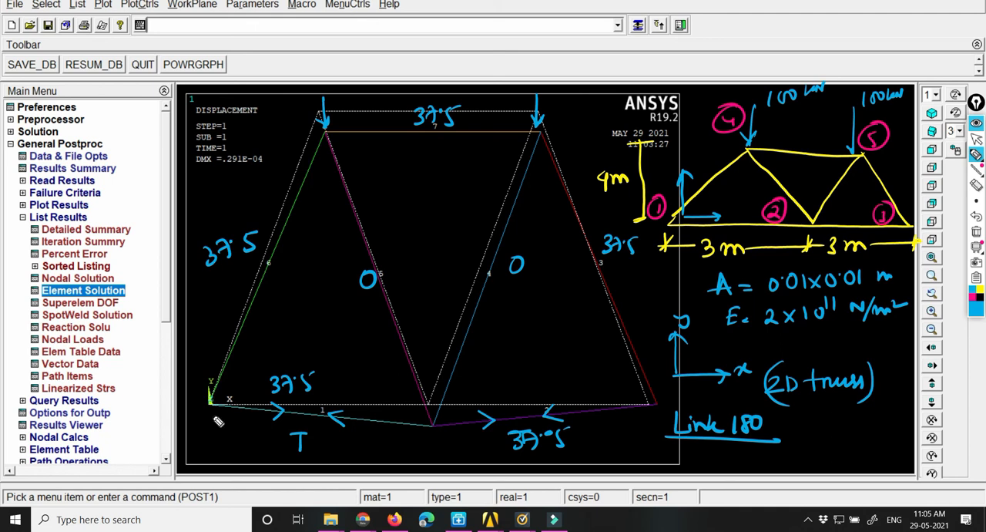
{"action": "mouse_move", "coordinate": [208, 447]}
{"action": "left_mouse_down"}
{"action": "mouse_move", "coordinate": [207, 418]}
{"action": "mouse_move", "coordinate": [217, 417]}
{"action": "mouse_move", "coordinate": [219, 445]}
{"action": "mouse_move", "coordinate": [239, 433]}
{"action": "left_mouse_up"}
{"action": "left_click_drag", "start_coordinate": [241, 319], "coordinate": [246, 311]}
{"action": "left_click_drag", "start_coordinate": [249, 404], "coordinate": [264, 409]}
Step: Sketch element 6's vertical force components as an upward arrow below its top joint and a downward arrow at the origin support
{"action": "mouse_move", "coordinate": [325, 132]}
{"action": "left_mouse_down"}
{"action": "mouse_move", "coordinate": [329, 210]}
{"action": "mouse_move", "coordinate": [326, 174]}
{"action": "left_mouse_up"}
{"action": "left_click_drag", "start_coordinate": [326, 174], "coordinate": [333, 187]}
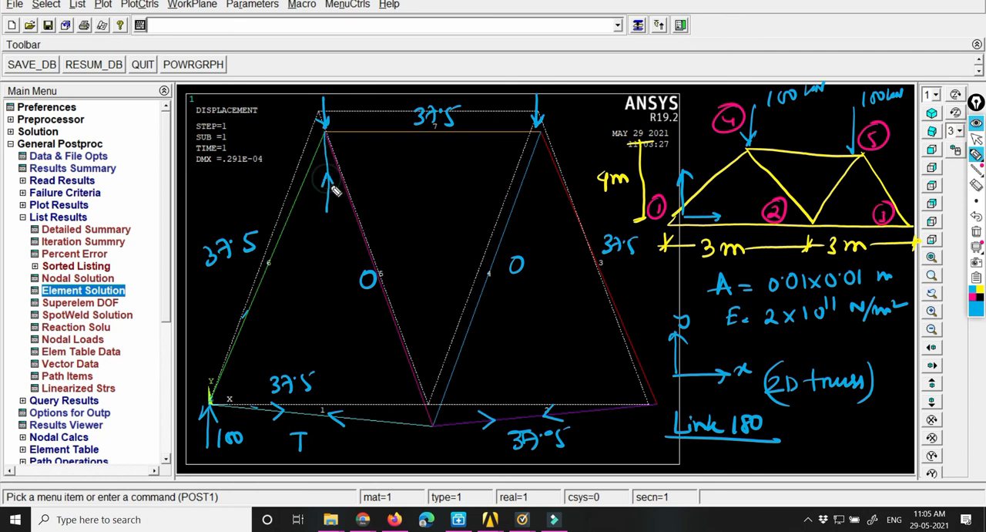
{"action": "mouse_move", "coordinate": [210, 401]}
{"action": "left_mouse_down"}
{"action": "mouse_move", "coordinate": [203, 329]}
{"action": "mouse_move", "coordinate": [206, 359]}
{"action": "left_mouse_up"}
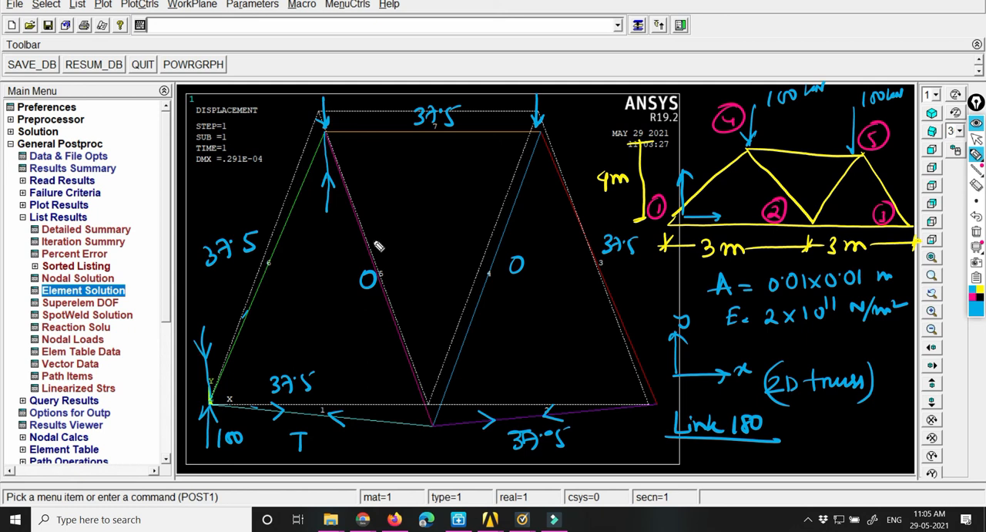
Step: Circle zero-force elements 5 and 4, and draw a section cut line through elements 7, 5 and 1
{"action": "mouse_move", "coordinate": [356, 240]}
{"action": "left_mouse_down"}
{"action": "mouse_move", "coordinate": [380, 231]}
{"action": "mouse_move", "coordinate": [368, 229]}
{"action": "left_mouse_up"}
{"action": "mouse_move", "coordinate": [510, 249]}
{"action": "left_mouse_down"}
{"action": "mouse_move", "coordinate": [495, 265]}
{"action": "mouse_move", "coordinate": [513, 249]}
{"action": "left_mouse_up"}
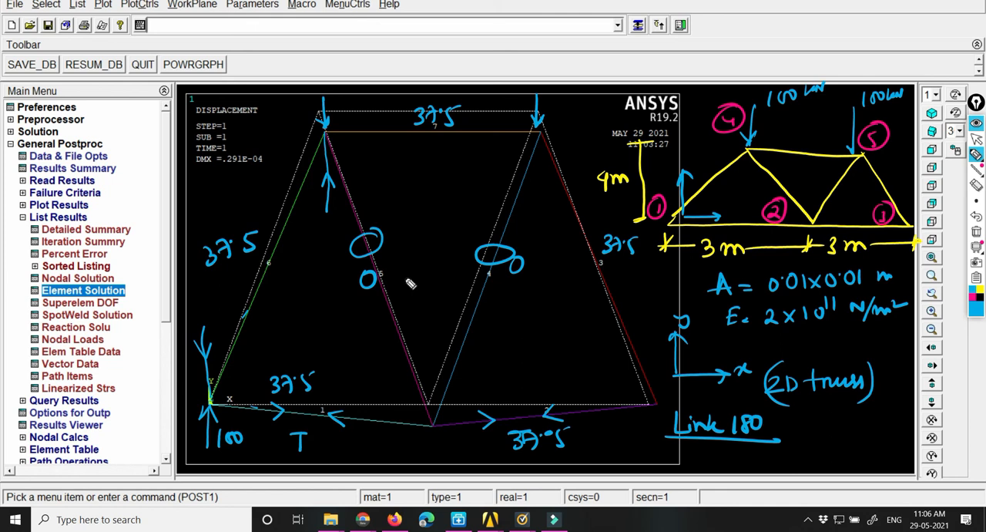
{"action": "left_click_drag", "start_coordinate": [389, 125], "coordinate": [316, 445]}
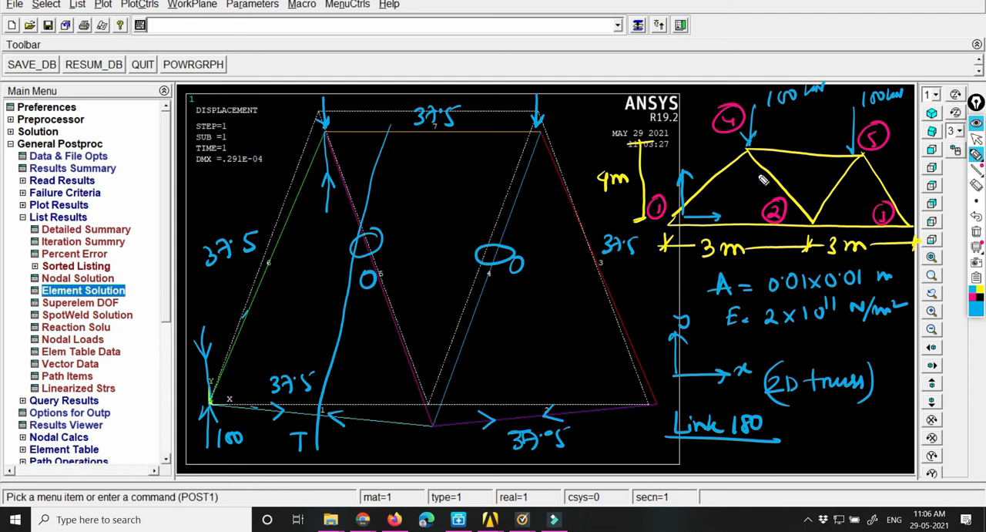
Step: Erase all the pen annotations and sketches from the screen and return to the normal pointer
{"action": "mouse_move", "coordinate": [984, 200]}
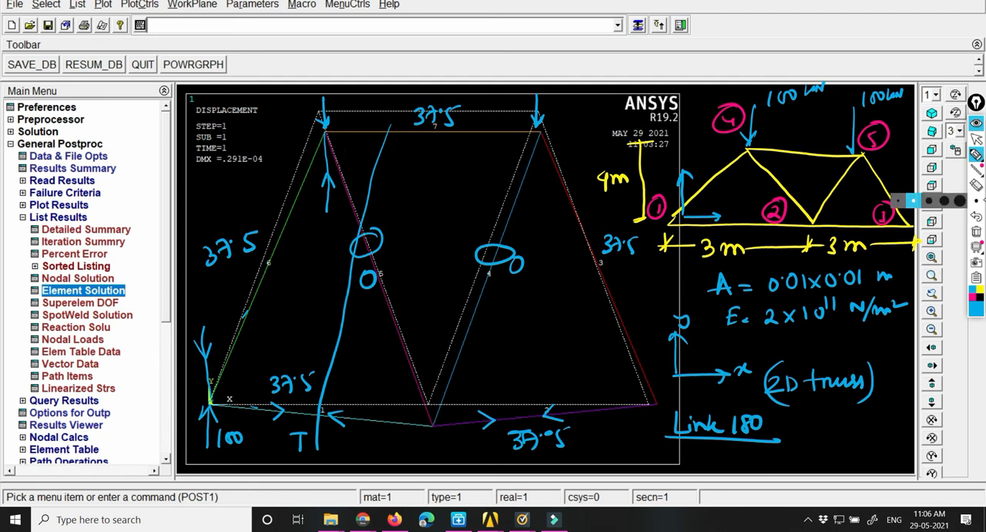
{"action": "left_click", "coordinate": [977, 231]}
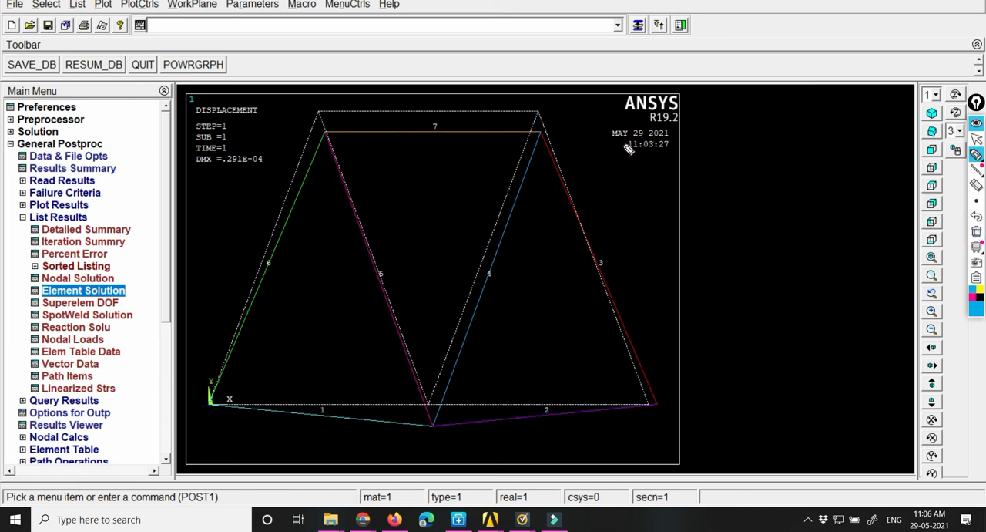
{"action": "left_click", "coordinate": [977, 140]}
{"action": "mouse_move", "coordinate": [977, 154]}
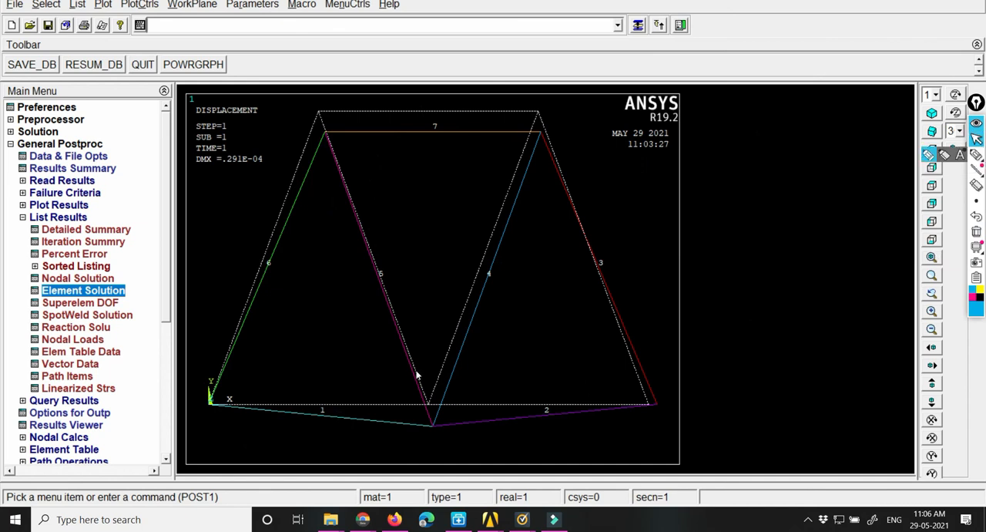
Step: List the nodal DOF solution for the Y-component of displacement
{"action": "left_click", "coordinate": [65, 279]}
{"action": "left_click", "coordinate": [235, 195]}
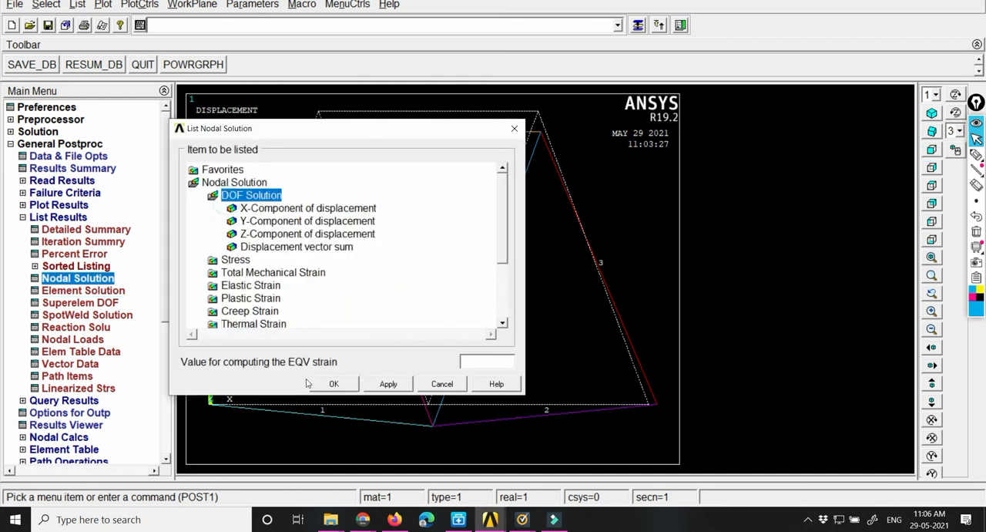
{"action": "left_click", "coordinate": [266, 221]}
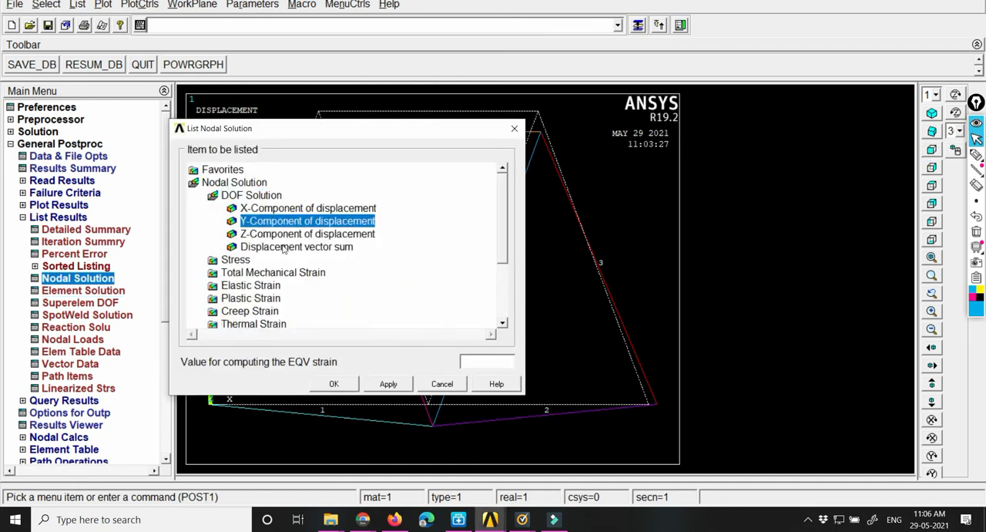
{"action": "left_click", "coordinate": [334, 384]}
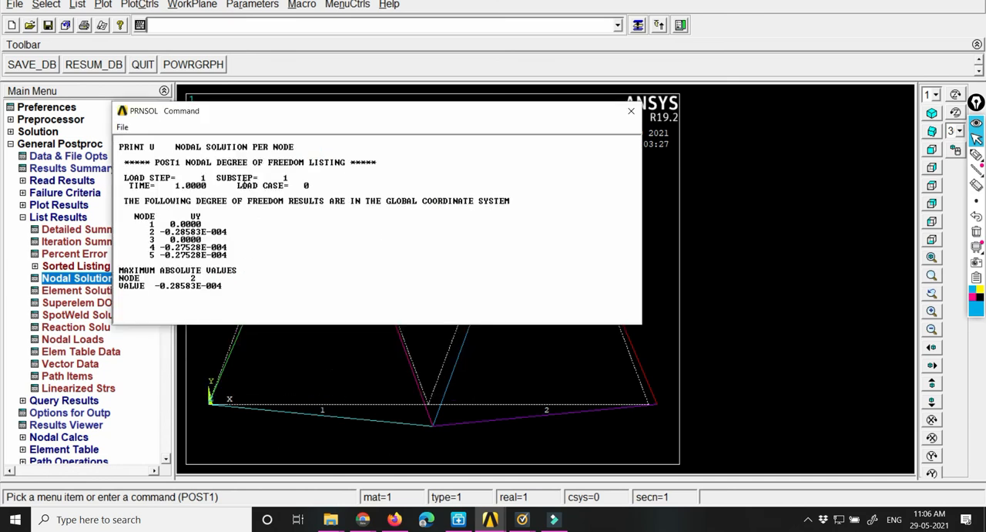
Step: Move the UY listing aside to compare it with the deformed truss plot, and close the listing
{"action": "left_click_drag", "start_coordinate": [301, 110], "coordinate": [724, 48]}
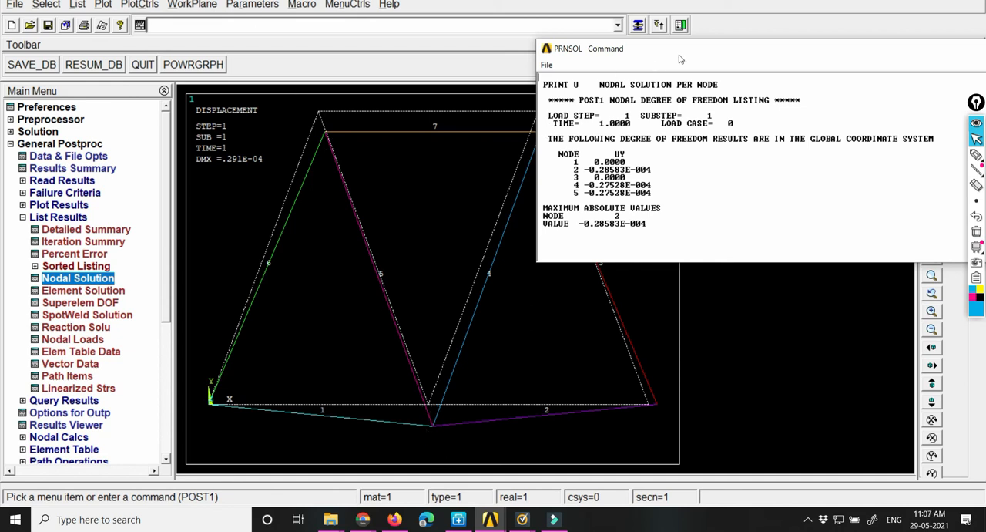
{"action": "left_click_drag", "start_coordinate": [681, 56], "coordinate": [389, 75]}
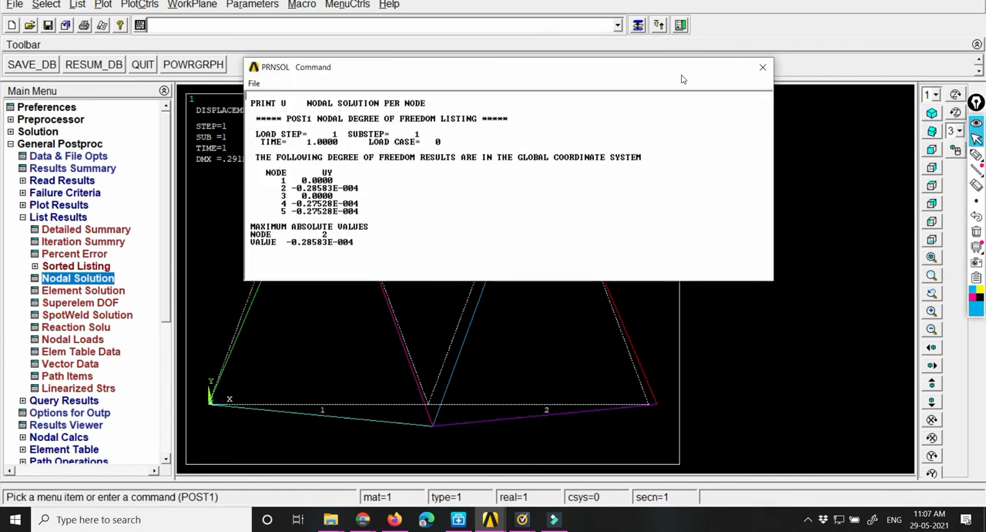
{"action": "left_click", "coordinate": [761, 70]}
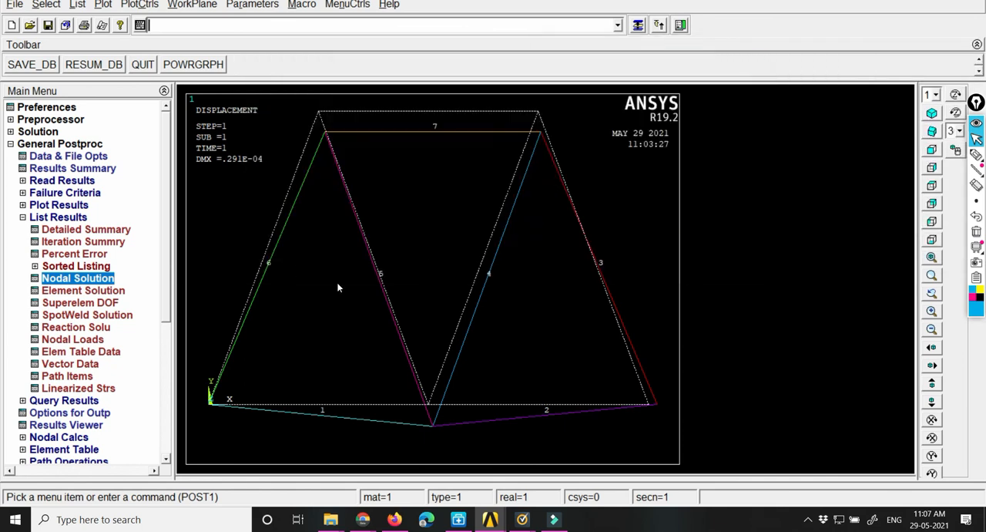